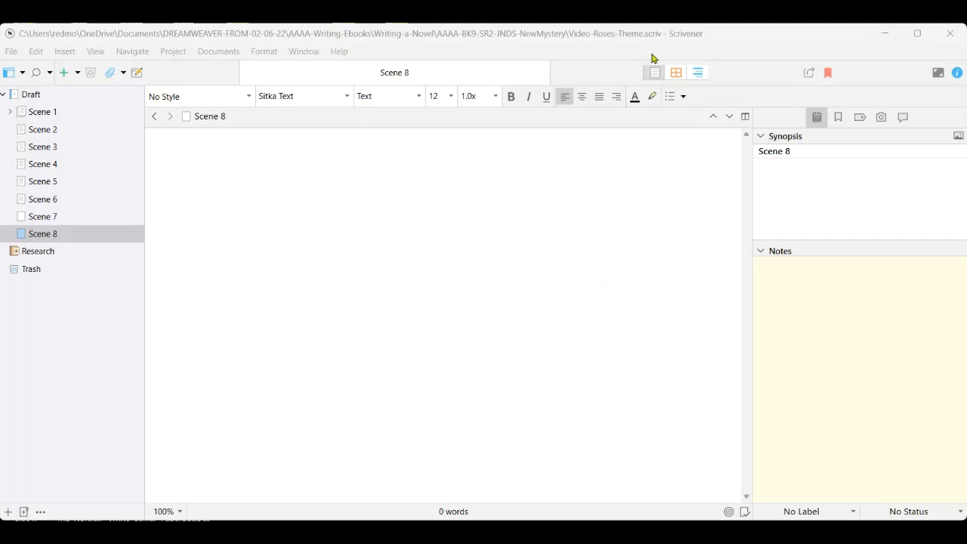
# Step: Switch to GIMP, sample a gray marble vein as the foreground color, darken it to 5e5e5d, and select its HTML code
pyautogui.moveTo(790, 535)
pyautogui.click(790, 495)
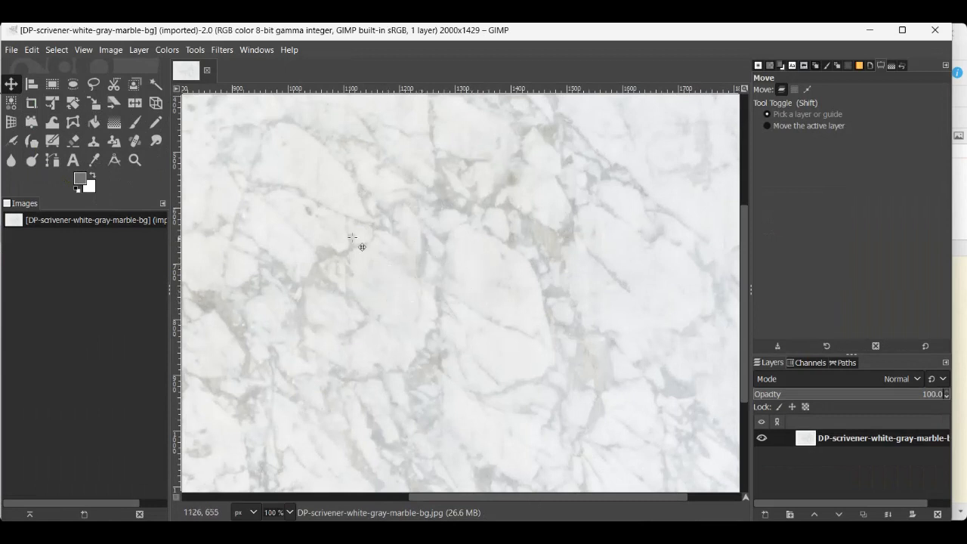
pyautogui.click(80, 180)
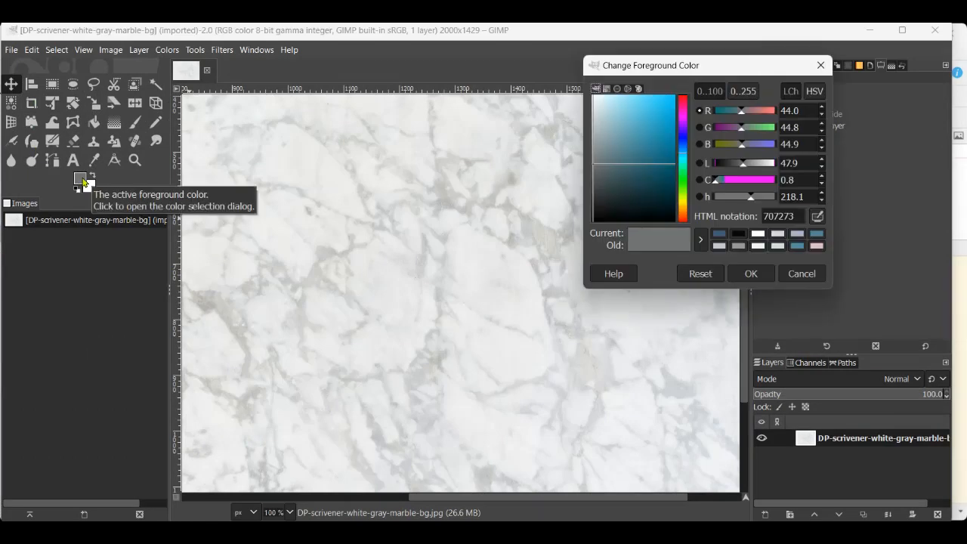
pyautogui.click(817, 217)
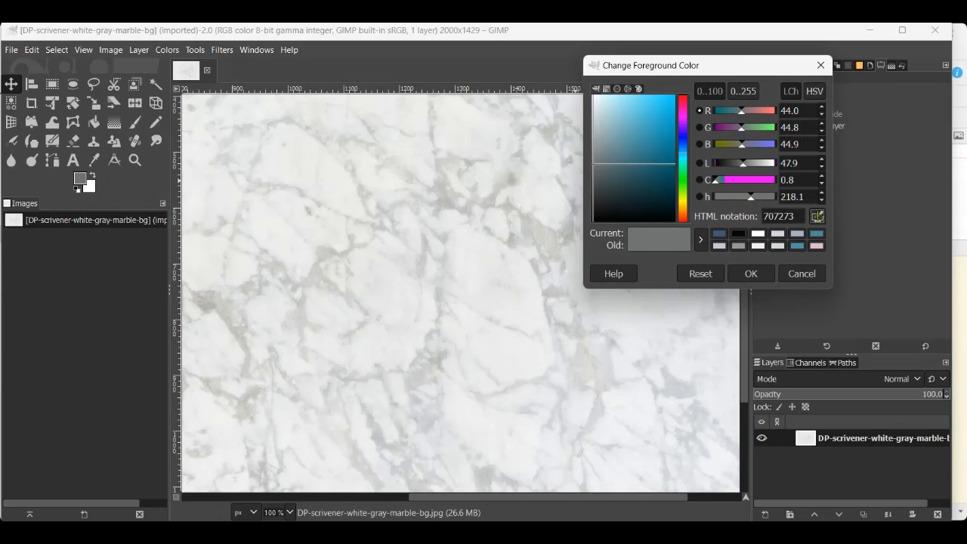
pyautogui.click(444, 195)
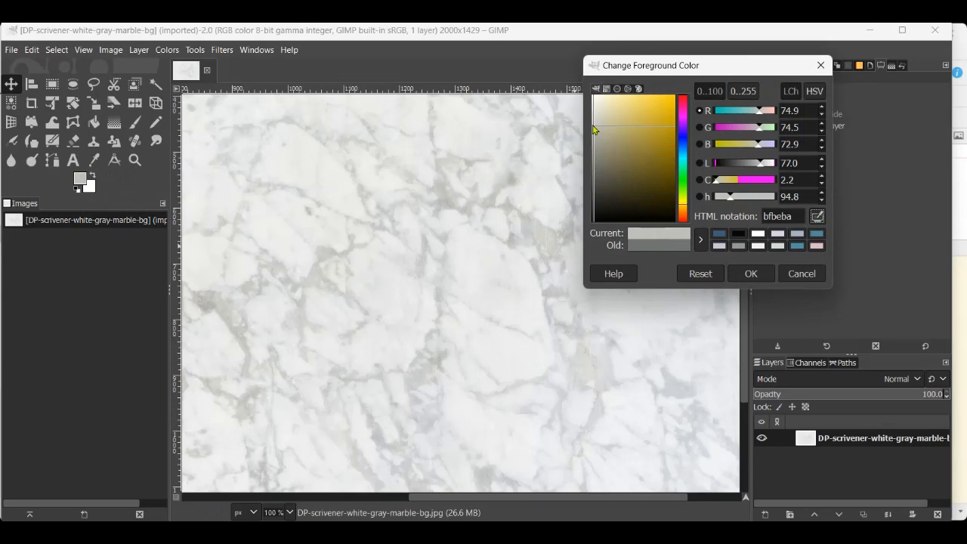
pyautogui.moveTo(594, 130); pyautogui.dragTo(595, 180)
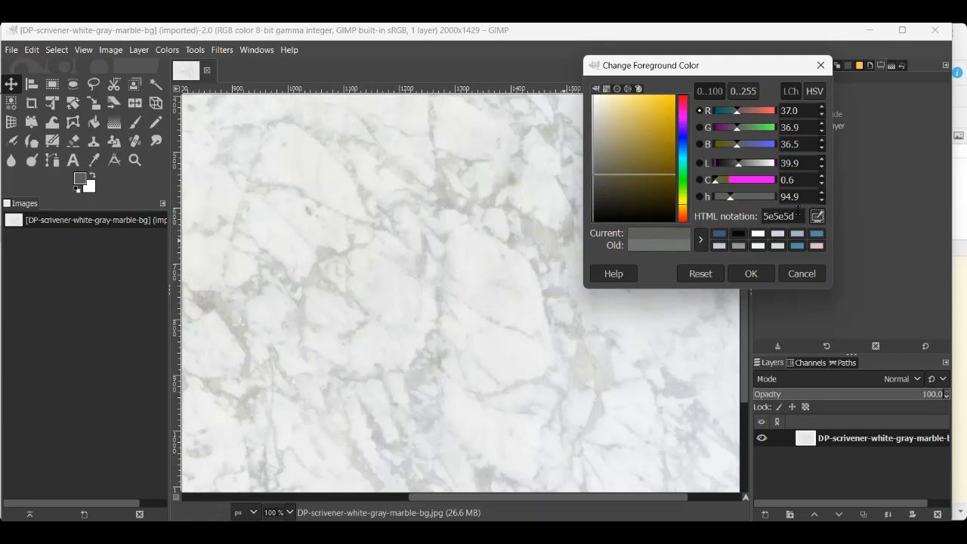
pyautogui.doubleClick(793, 214)
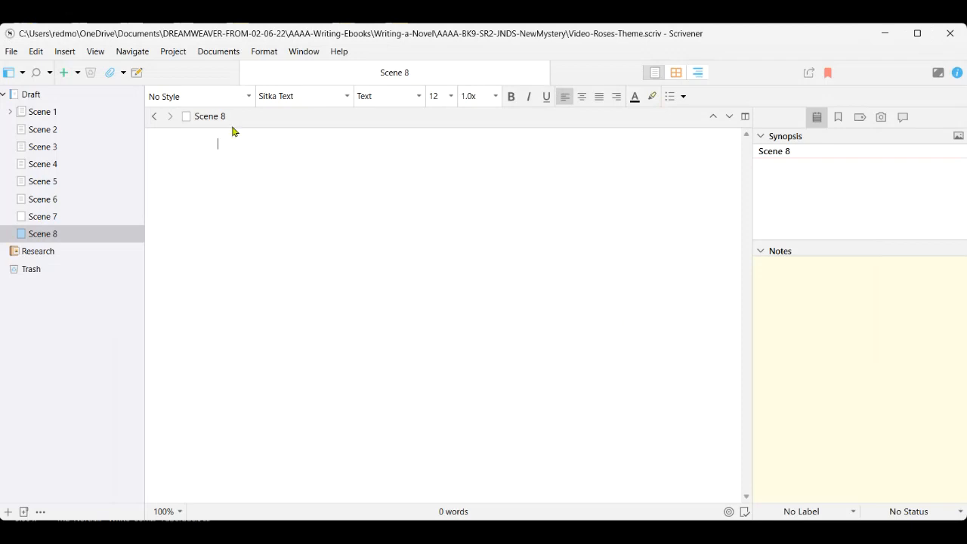
# Step: Switch to Scrivener and open the color picker for the Binder Background in the Appearance options
pyautogui.click(12, 52)
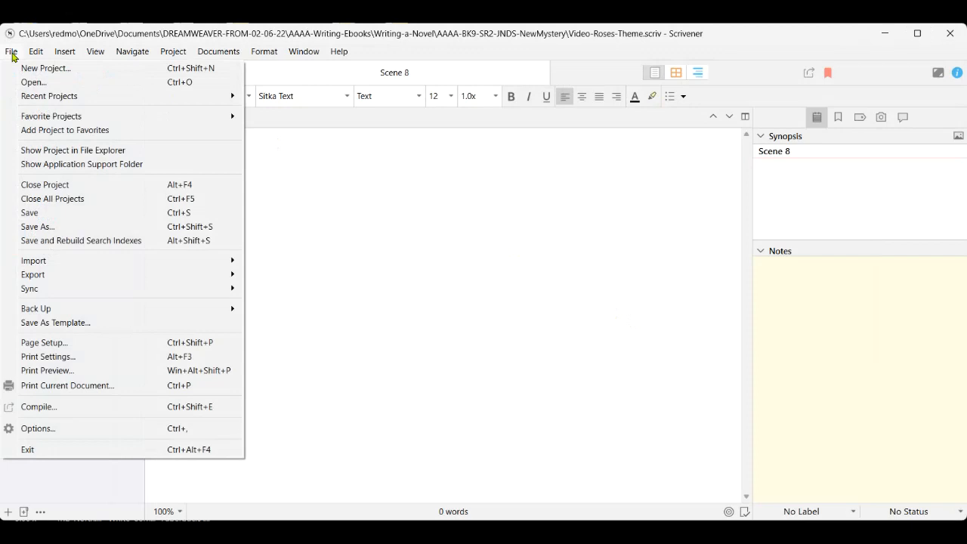
pyautogui.click(70, 432)
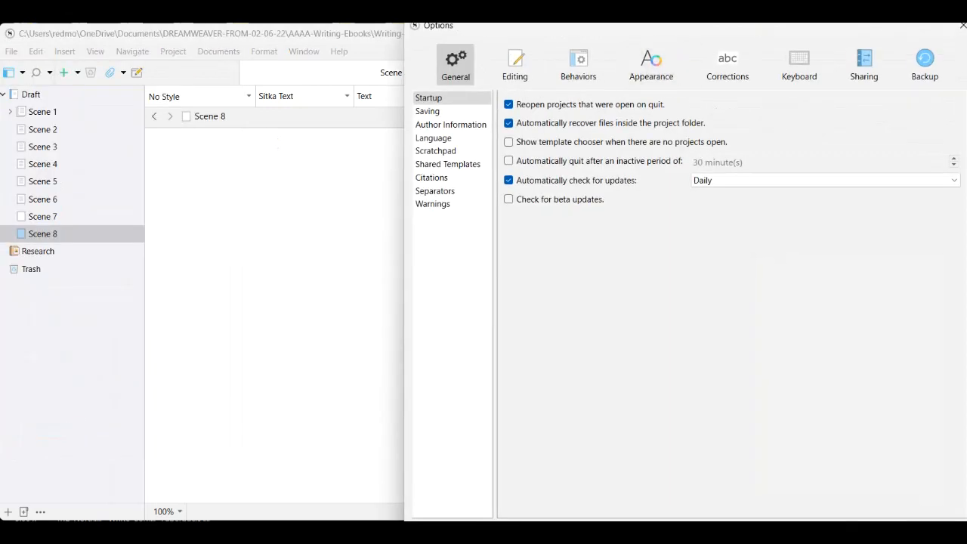
pyautogui.moveTo(746, 31); pyautogui.dragTo(701, 53)
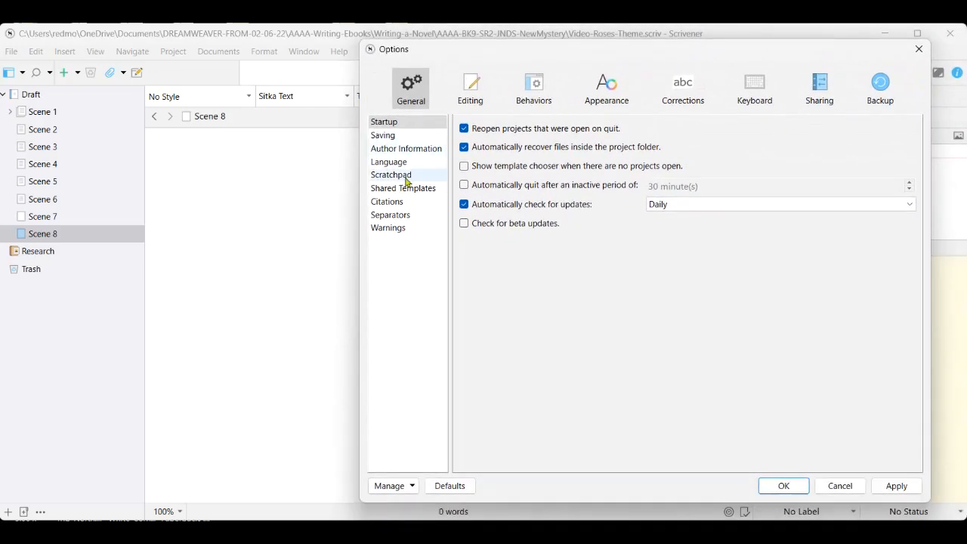
pyautogui.click(612, 94)
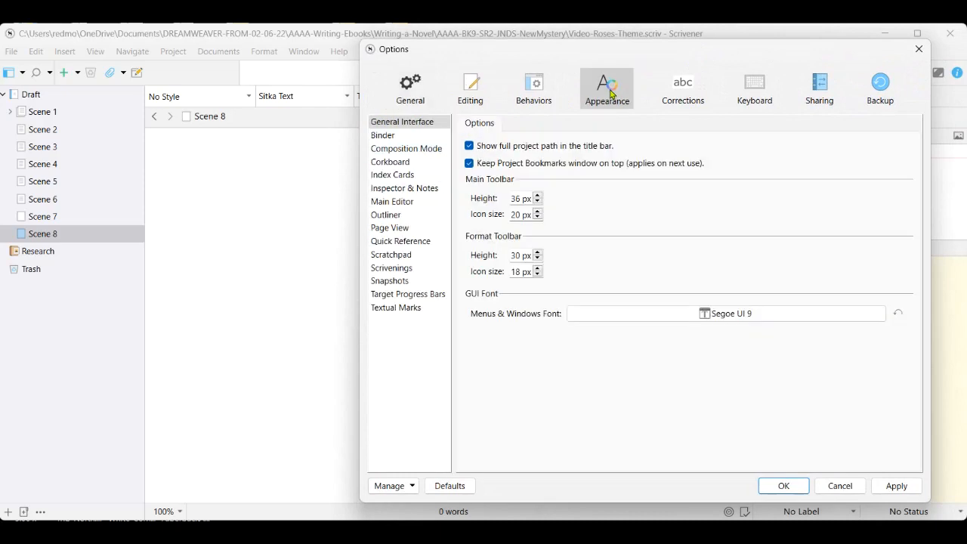
pyautogui.click(387, 137)
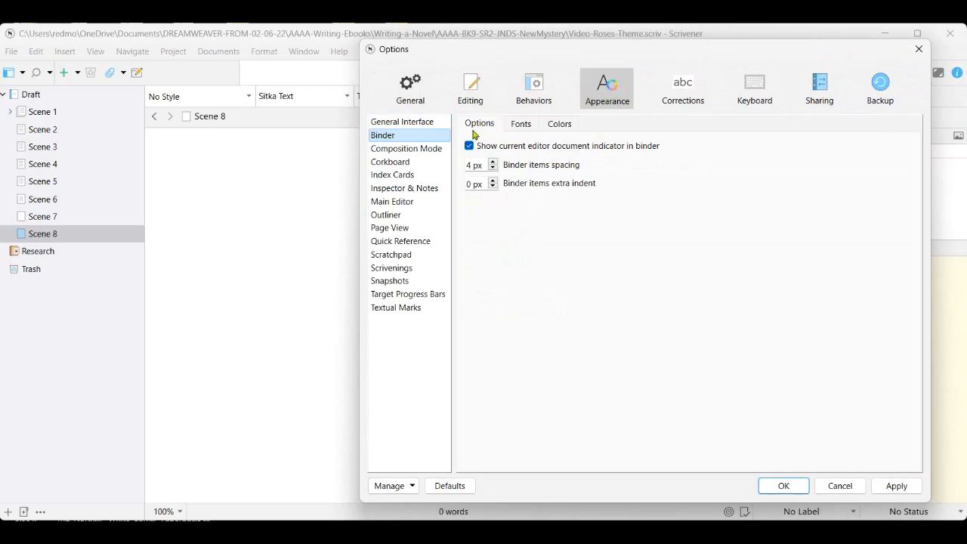
pyautogui.click(565, 126)
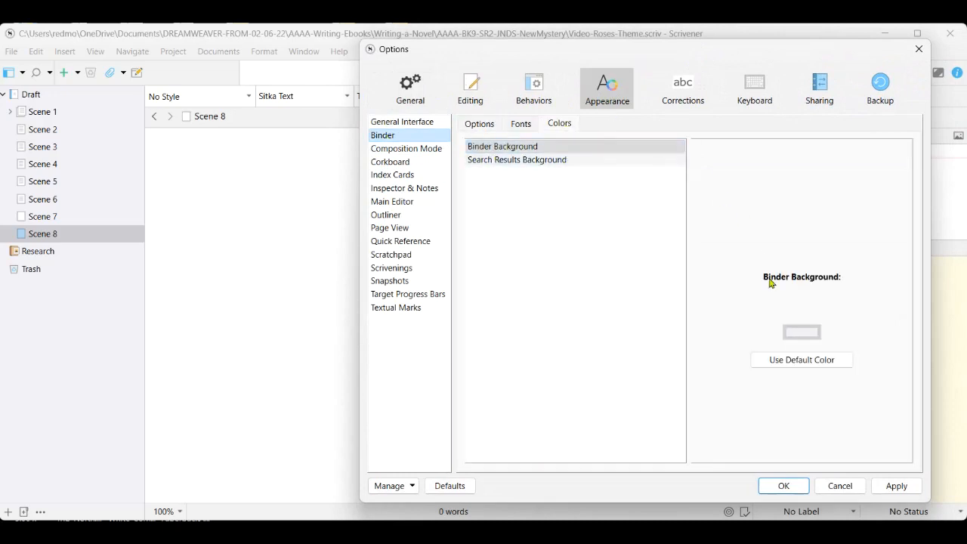
pyautogui.click(796, 335)
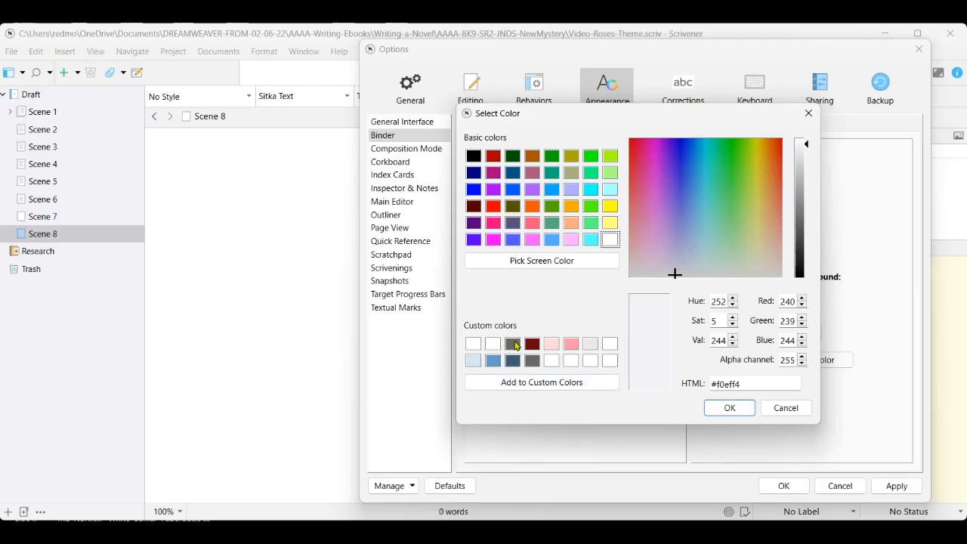
# Step: Replace the third custom color in the first row with white, #ffffff
pyautogui.click(516, 345)
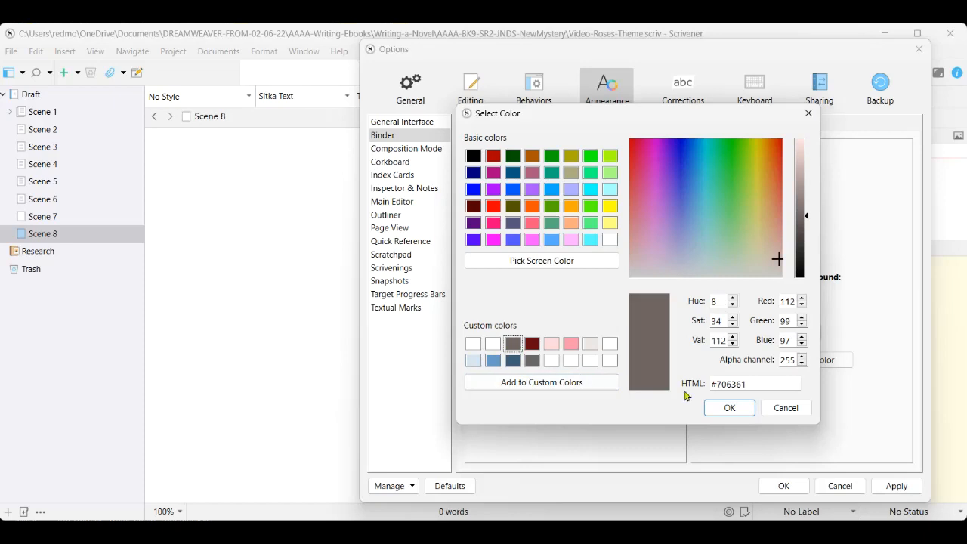
pyautogui.doubleClick(725, 384)
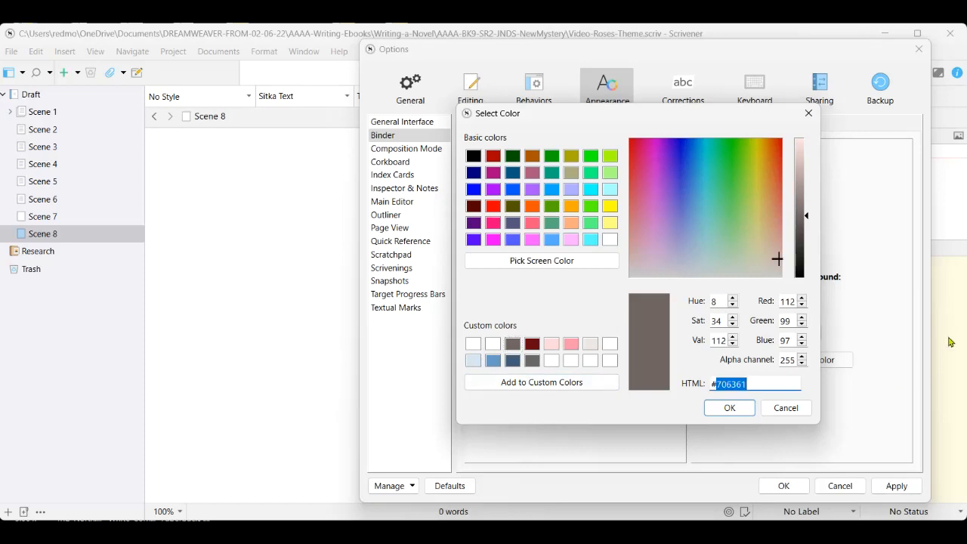
pyautogui.write('ffffff')
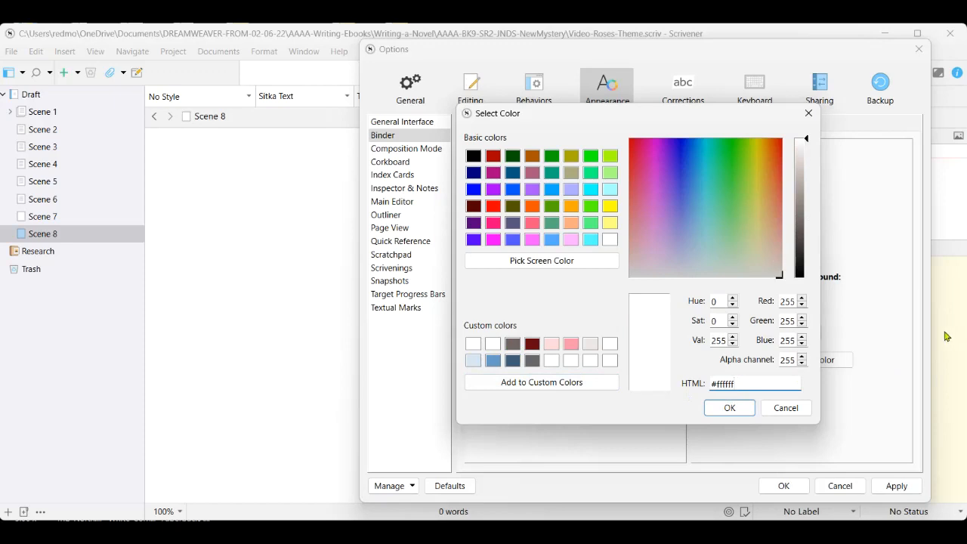
pyautogui.click(524, 383)
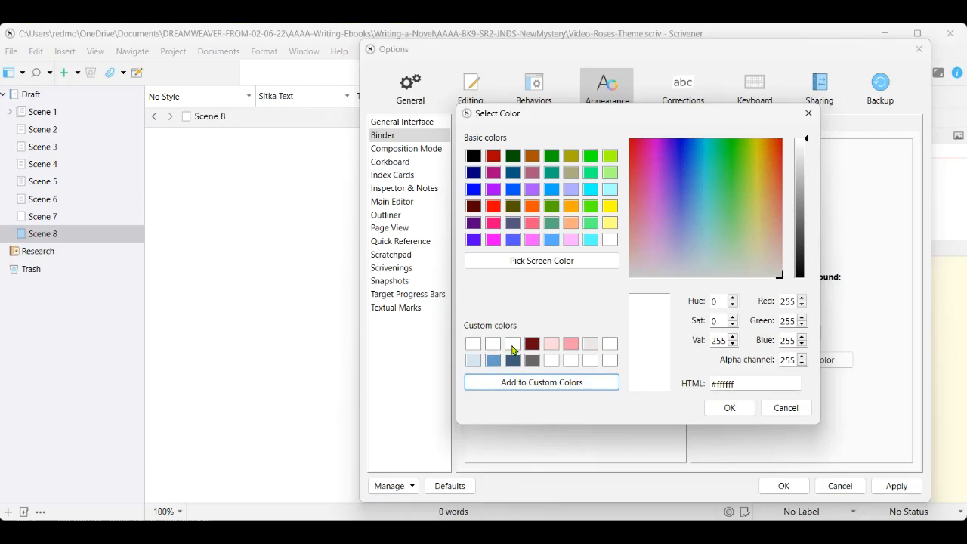
pyautogui.click(476, 345)
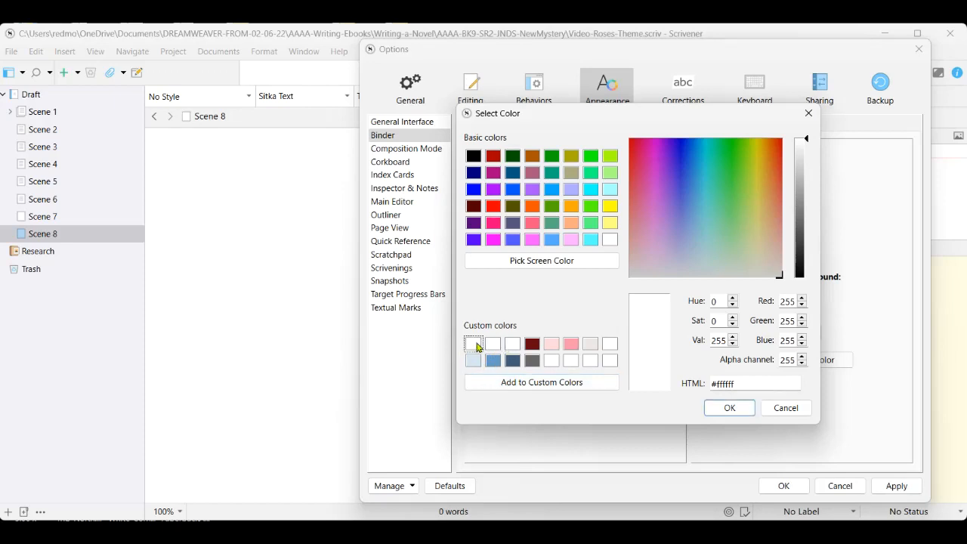
pyautogui.click(764, 383)
pyautogui.press('BackSpace')
pyautogui.press('BackSpace')
pyautogui.press('BackSpace')
pyautogui.write('6868')
pyautogui.press('BackSpace')
pyautogui.write('767')
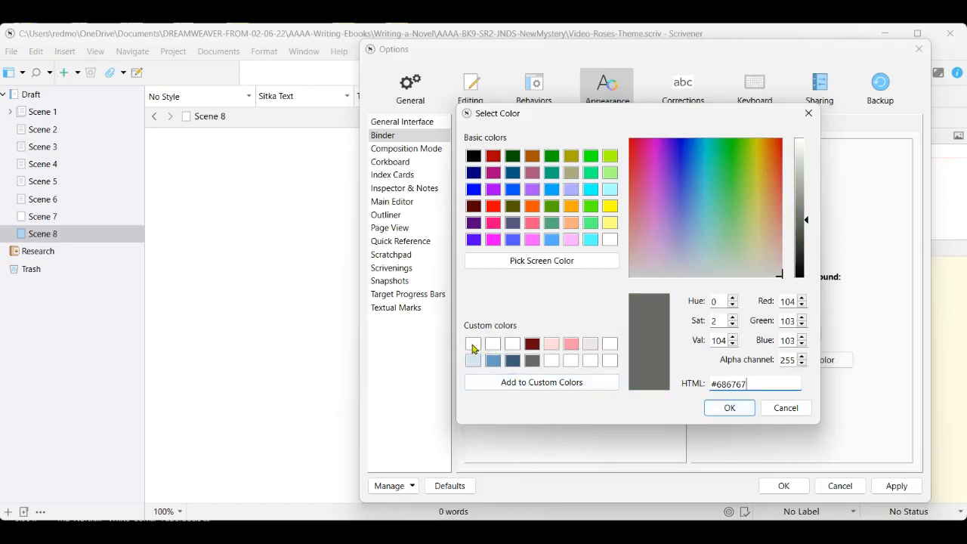
# Step: Store the dark gray #686767 as the first custom color in the first row
pyautogui.click(473, 346)
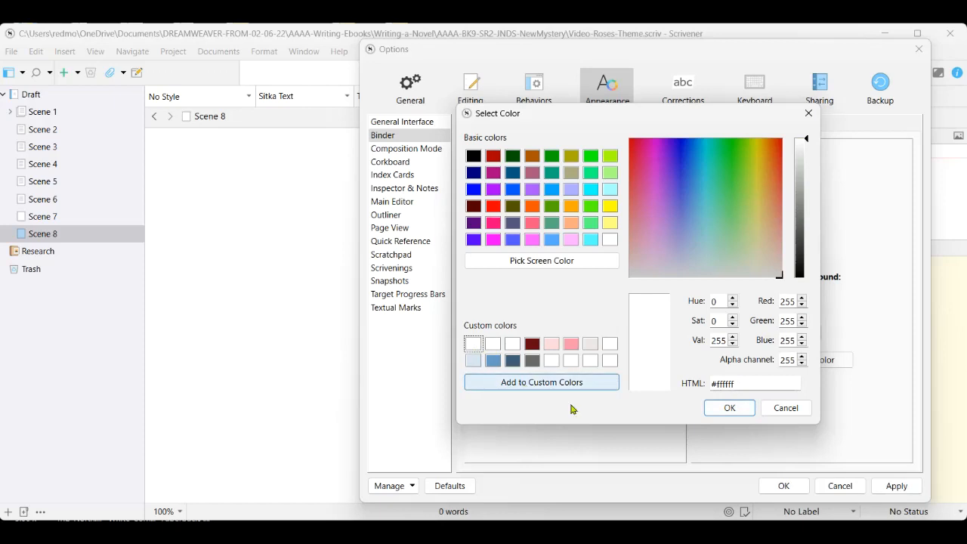
pyautogui.click(764, 385)
pyautogui.press('BackSpace')
pyautogui.press('BackSpace')
pyautogui.press('BackSpace')
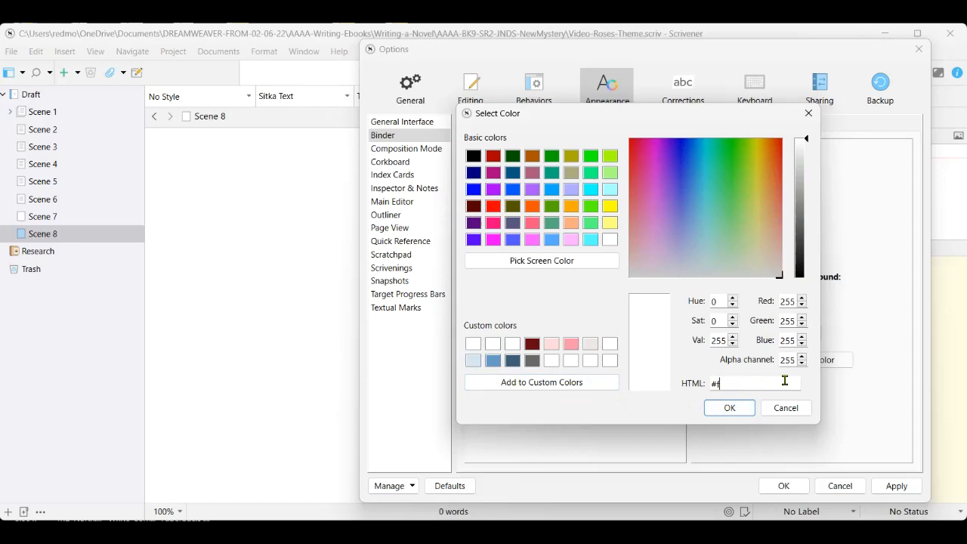
pyautogui.write('686767')
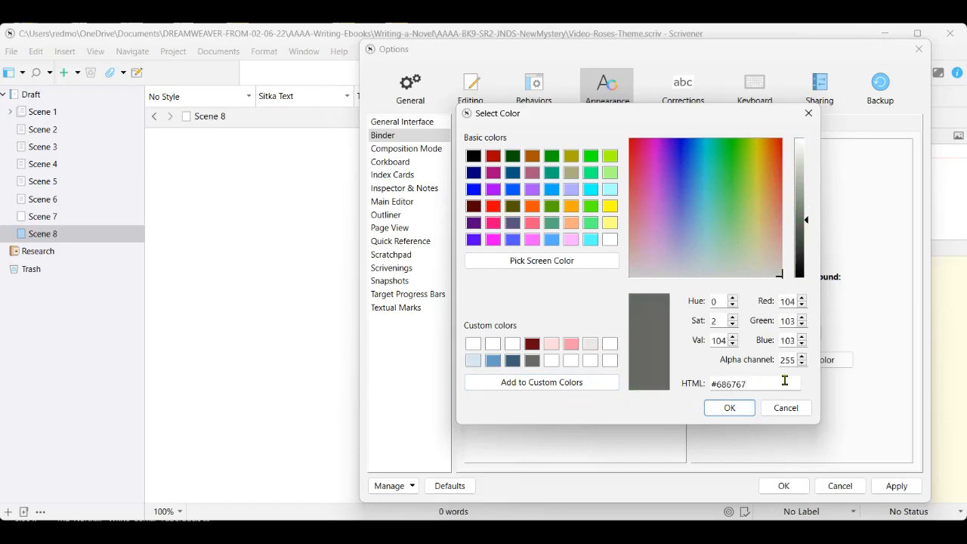
pyautogui.click(513, 382)
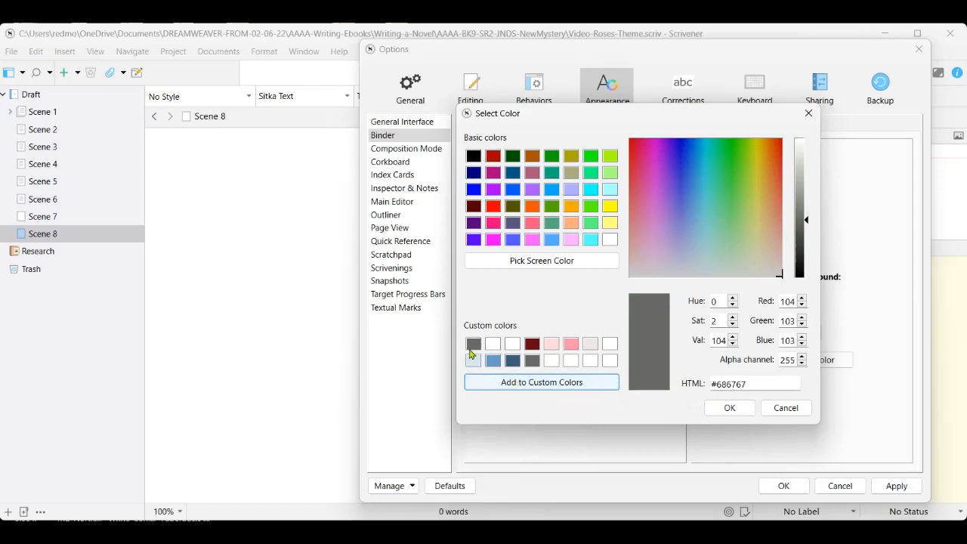
# Step: Store the light gray #cdcdcd as the second custom color in the first row
pyautogui.click(493, 348)
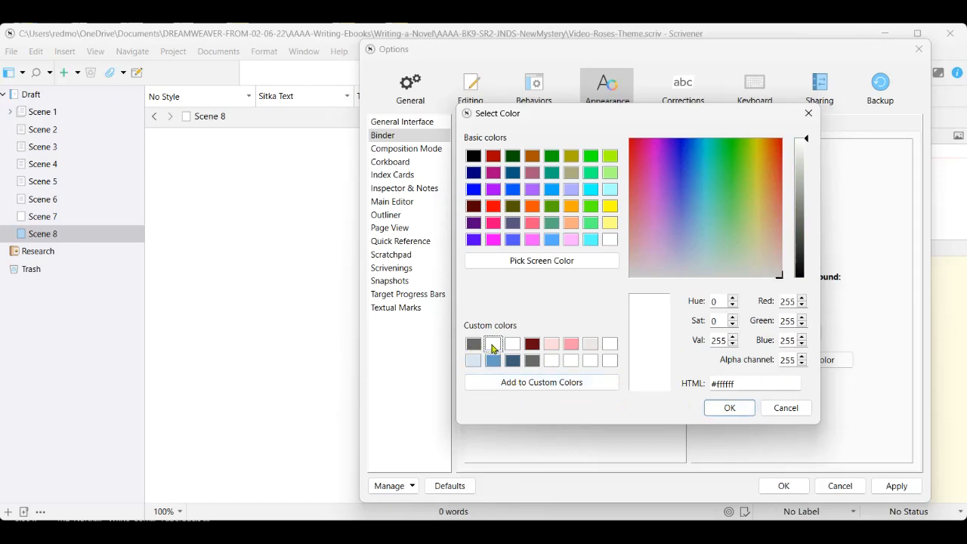
pyautogui.click(749, 386)
pyautogui.press('BackSpace')
pyautogui.press('BackSpace')
pyautogui.press('BackSpace')
pyautogui.press('BackSpace')
pyautogui.press('BackSpace')
pyautogui.press('BackSpace')
pyautogui.write('cdcdcd')
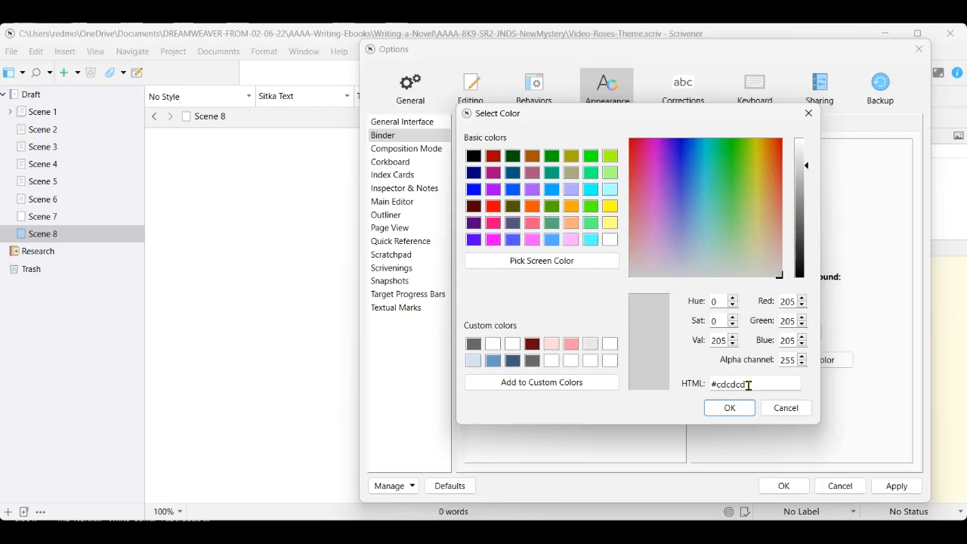
pyautogui.click(492, 386)
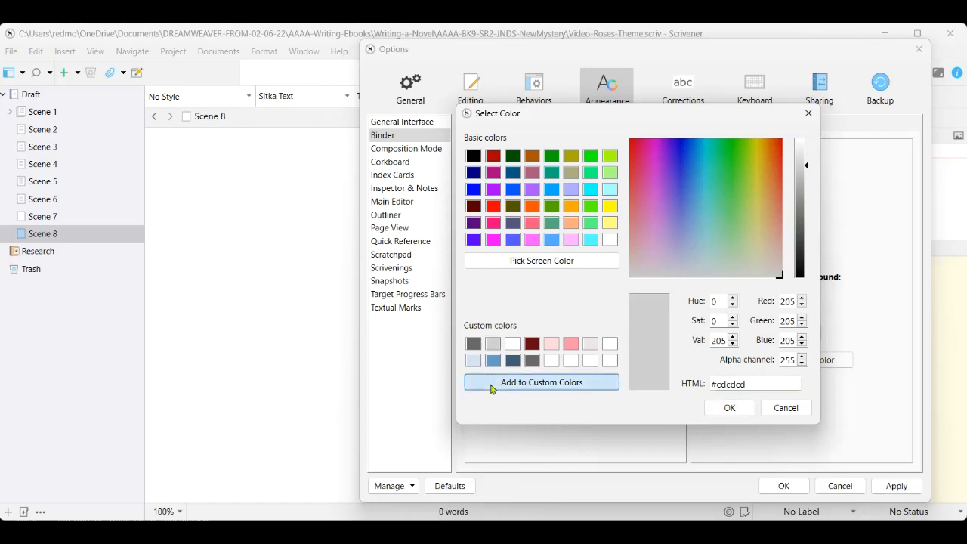
pyautogui.click(513, 346)
pyautogui.click(740, 386)
pyautogui.press('BackSpace')
pyautogui.press('BackSpace')
pyautogui.press('BackSpace')
pyautogui.press('BackSpace')
pyautogui.press('BackSpace')
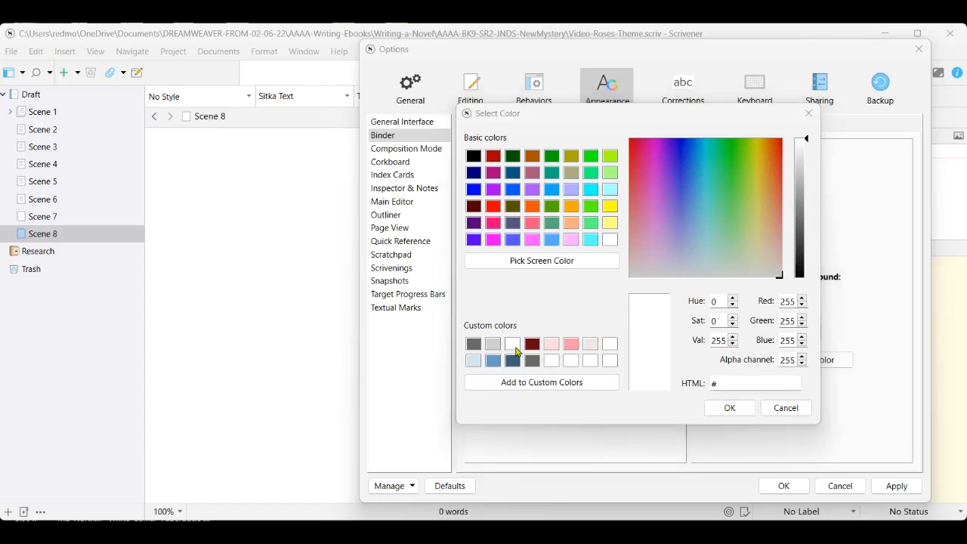
# Step: Store the off-white #e9e9e7 as the third custom color in the first row
pyautogui.click(514, 346)
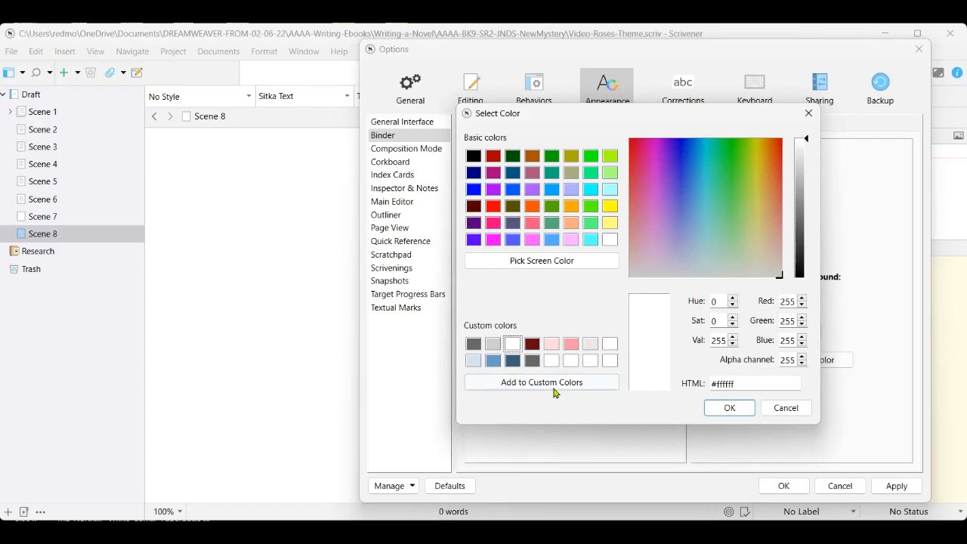
pyautogui.click(750, 380)
pyautogui.press('BackSpace')
pyautogui.press('BackSpace')
pyautogui.press('BackSpace')
pyautogui.press('BackSpace')
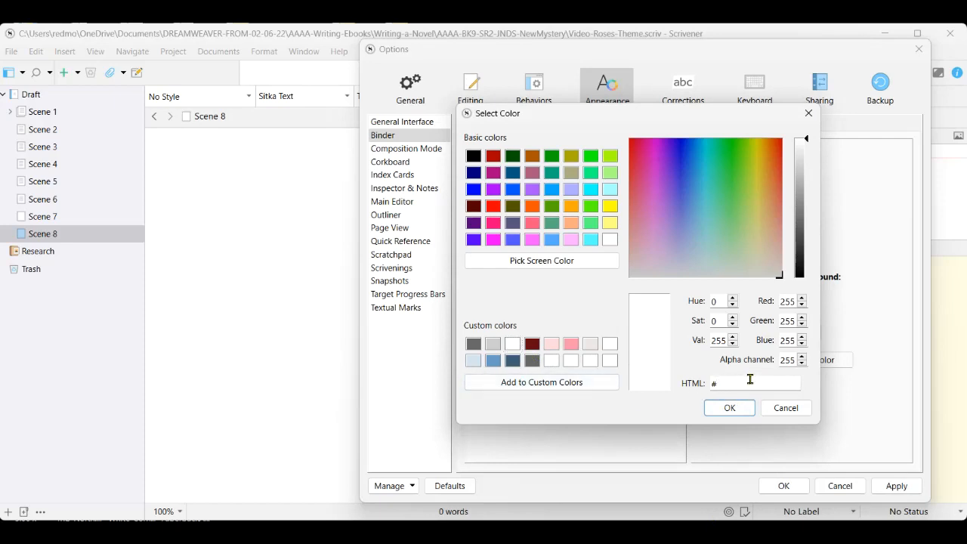
pyautogui.write('e9e9e7')
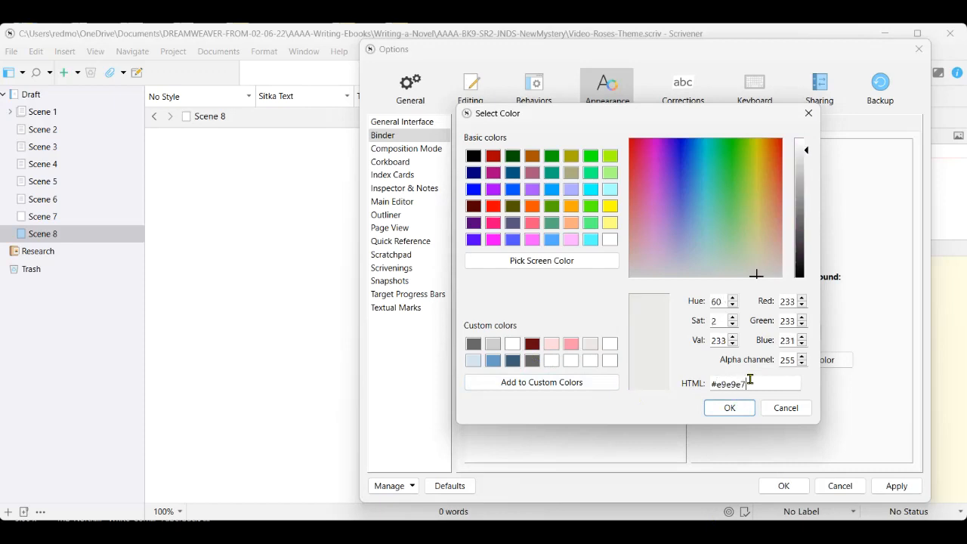
pyautogui.click(561, 389)
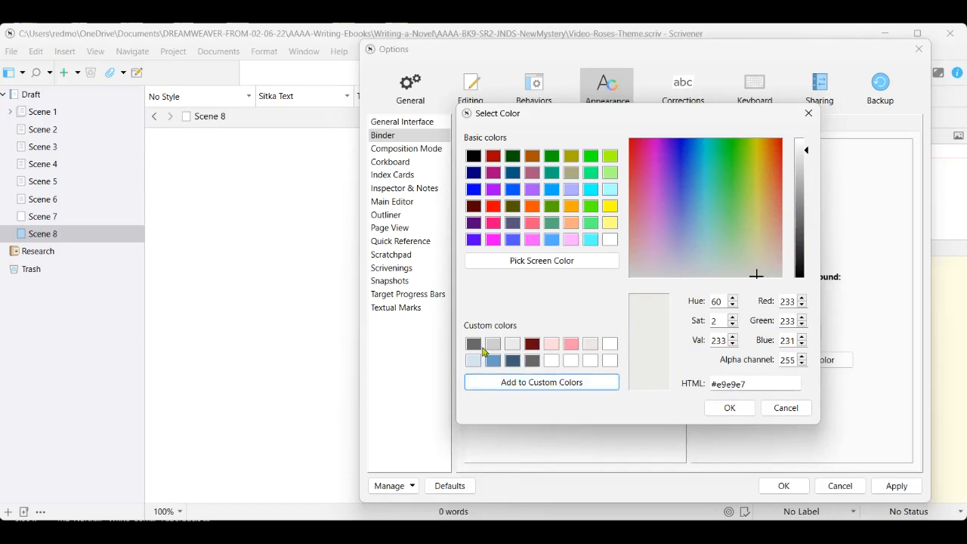
# Step: Set the Binder Background to the dark gray custom color #686767
pyautogui.click(730, 408)
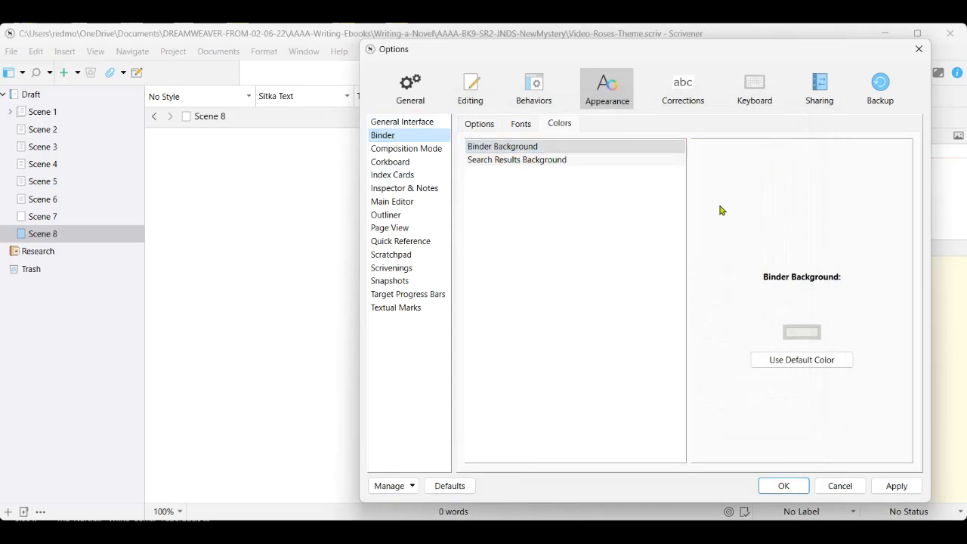
pyautogui.click(793, 336)
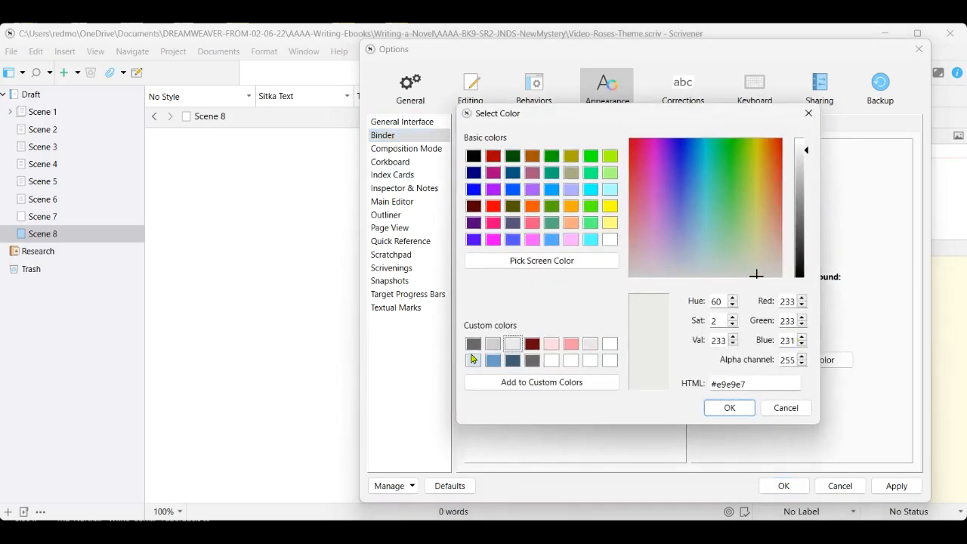
pyautogui.click(475, 344)
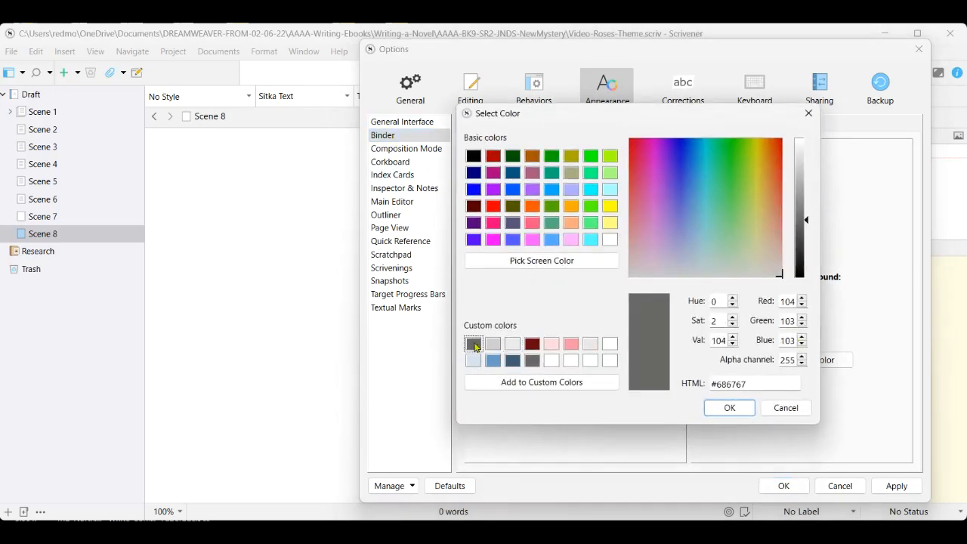
pyautogui.click(730, 408)
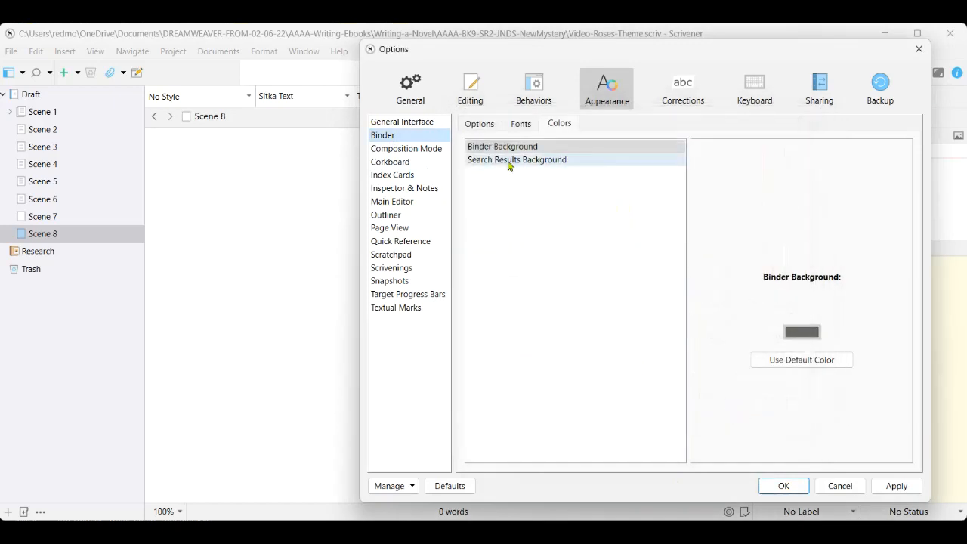
# Step: Set the Binder's Search Results Background to the light gray custom color #cdcdcd and apply the Binder color changes
pyautogui.click(508, 164)
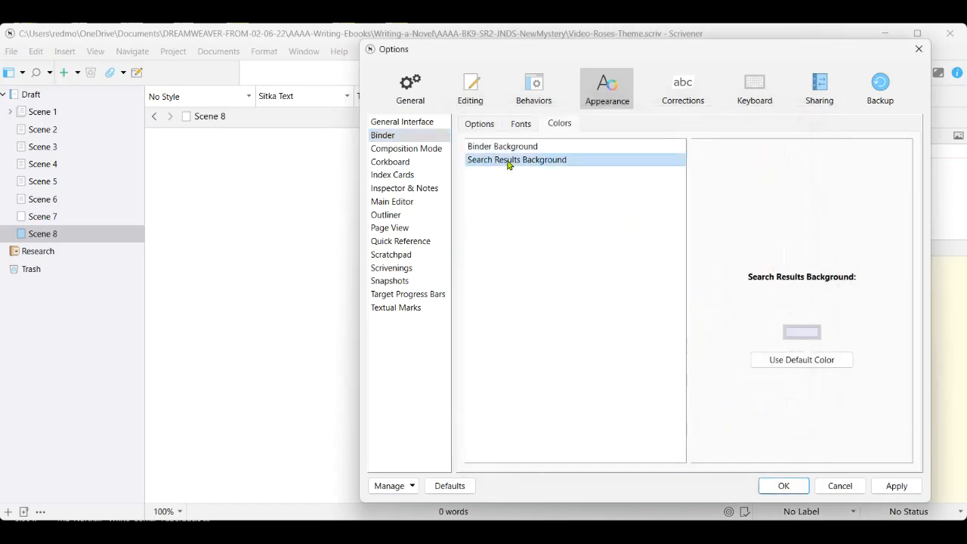
pyautogui.click(811, 338)
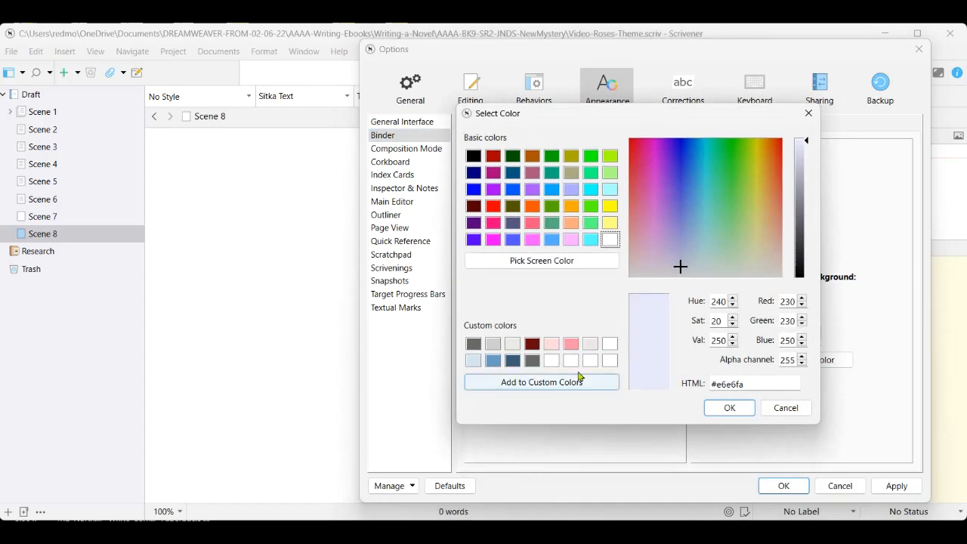
pyautogui.click(493, 344)
pyautogui.click(730, 409)
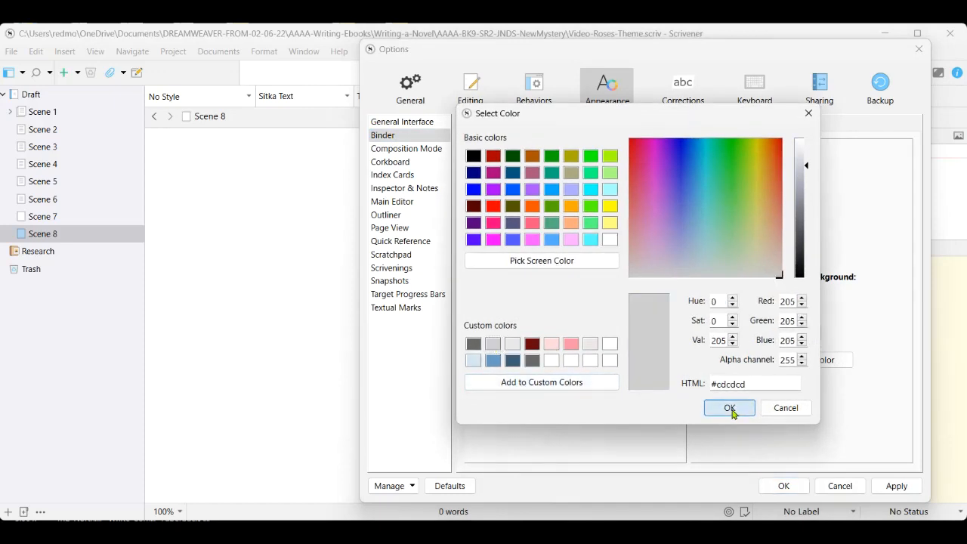
pyautogui.click(897, 487)
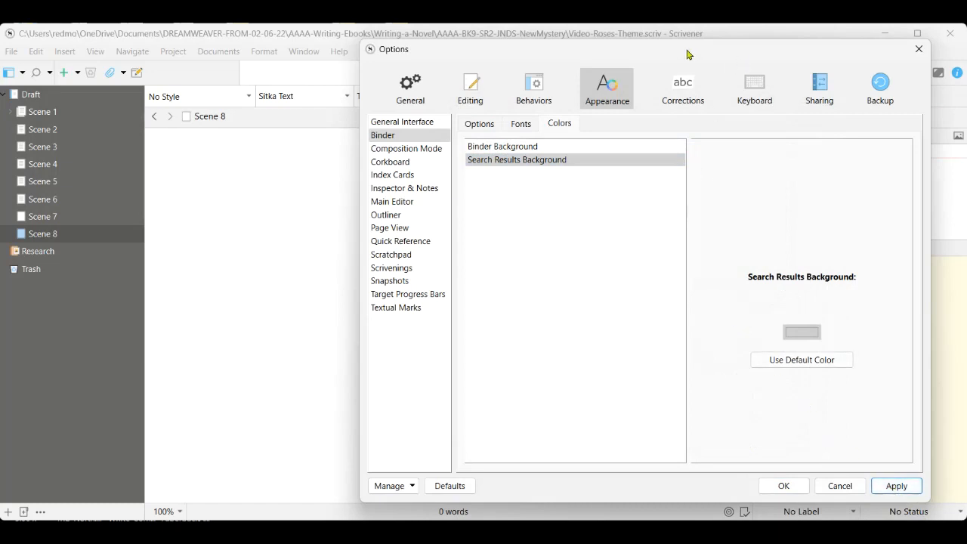
# Step: Use the white-gray marble image from the CURRENT-PROJECT folder as the Main Editor's Fixed Width Background texture and apply it
pyautogui.moveTo(687, 57); pyautogui.dragTo(671, 58)
pyautogui.click(387, 204)
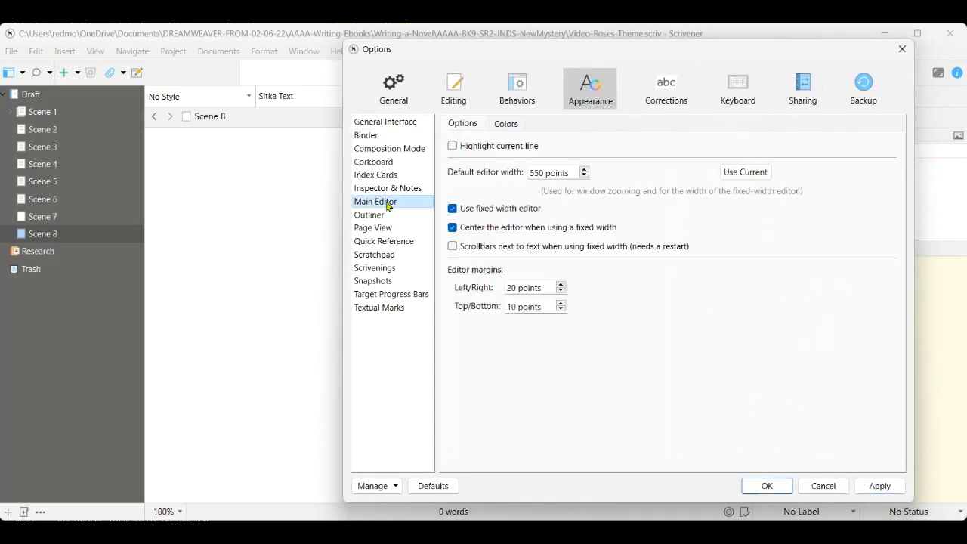
pyautogui.click(508, 125)
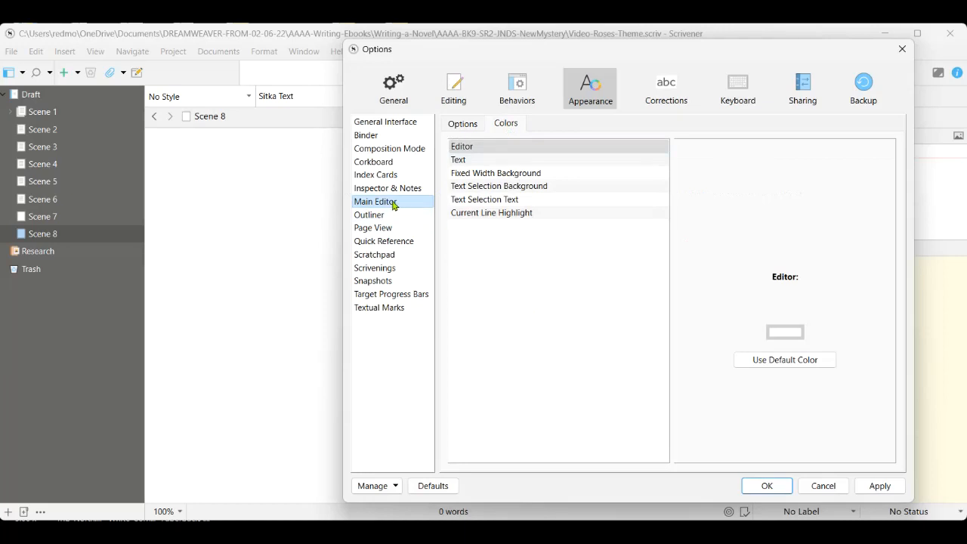
pyautogui.click(503, 174)
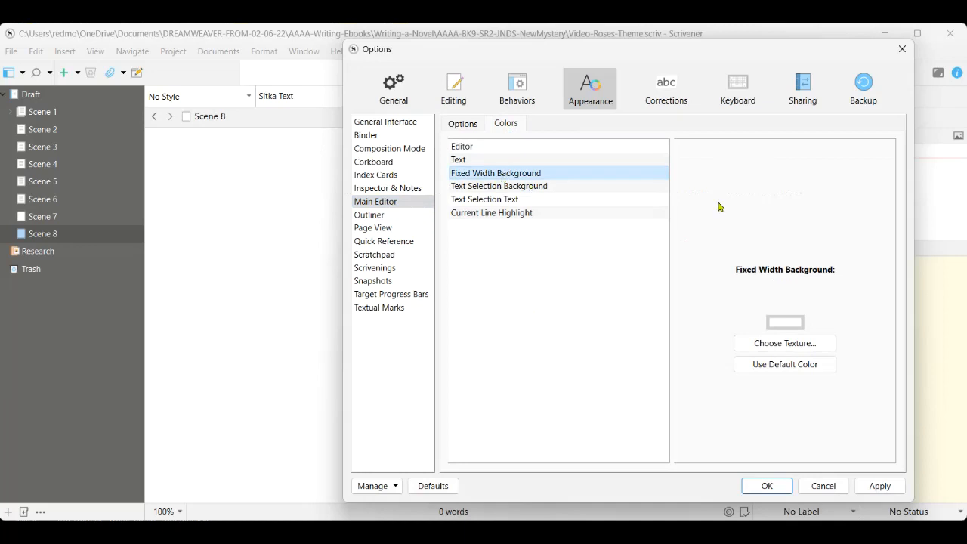
pyautogui.click(799, 344)
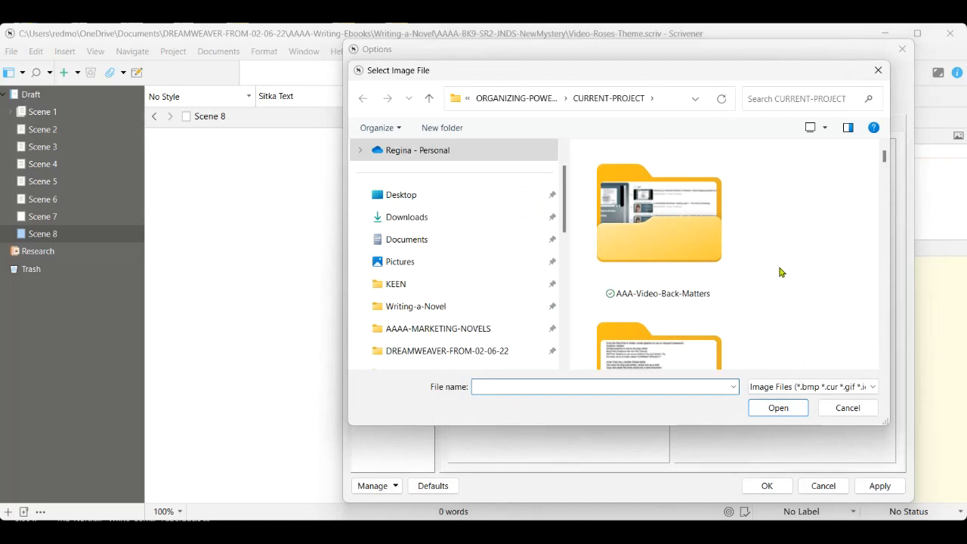
pyautogui.scroll(-3, 779, 272)
pyautogui.scroll(-5, 778, 274)
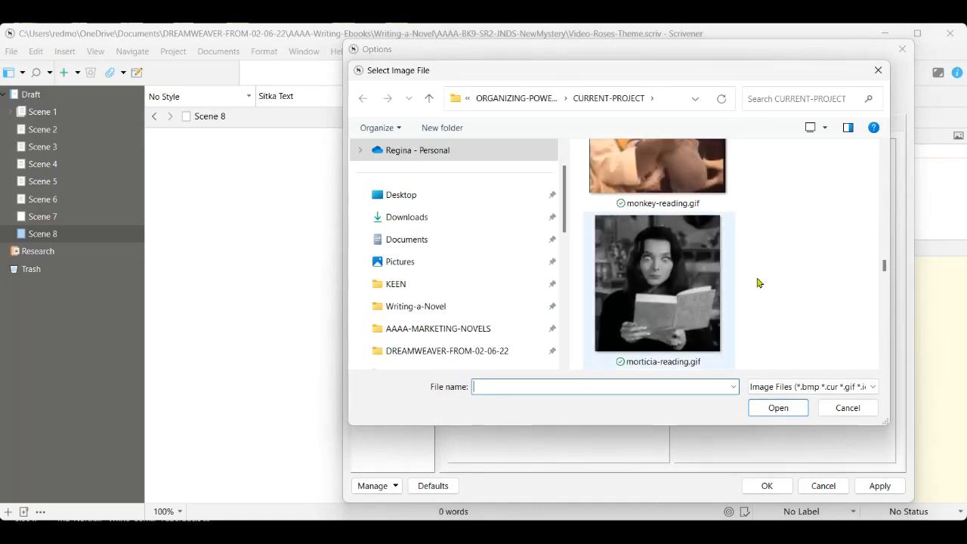
pyautogui.click(654, 226)
pyautogui.click(777, 408)
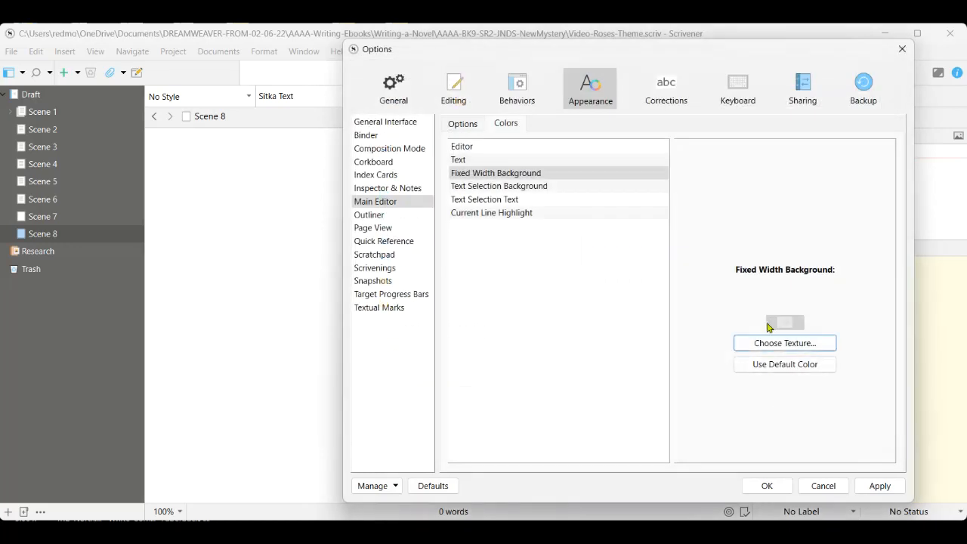
pyautogui.click(879, 488)
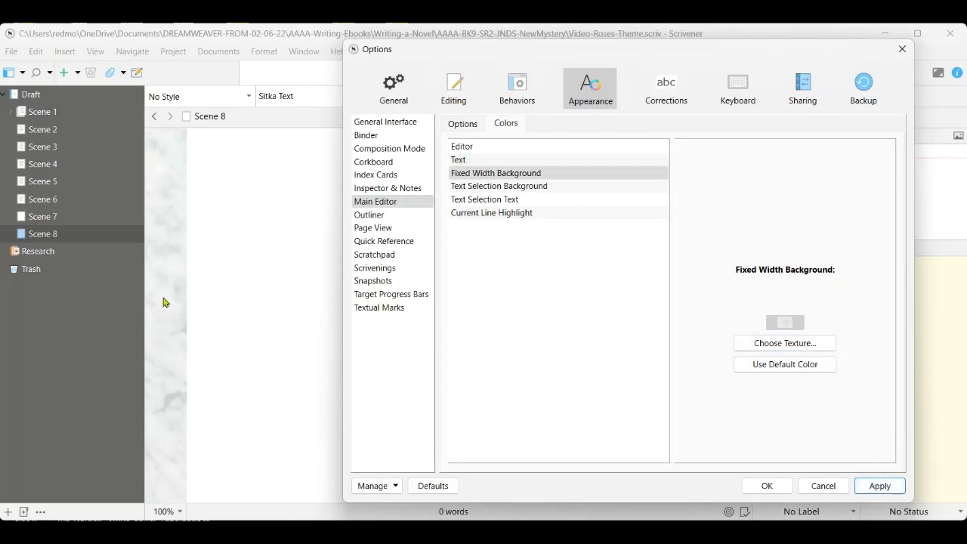
# Step: Set the Main Editor's Editor color to the off-white third custom color in the first row
pyautogui.click(499, 148)
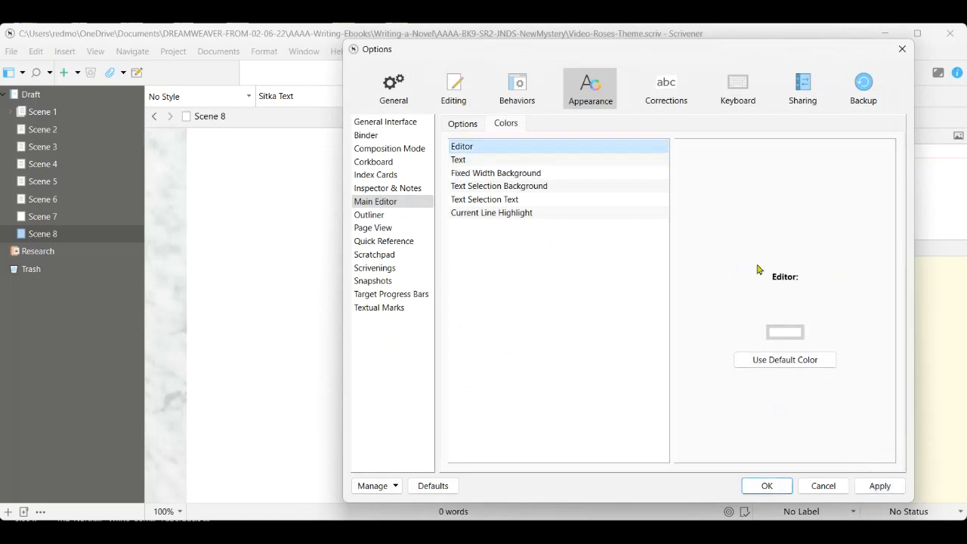
pyautogui.click(788, 333)
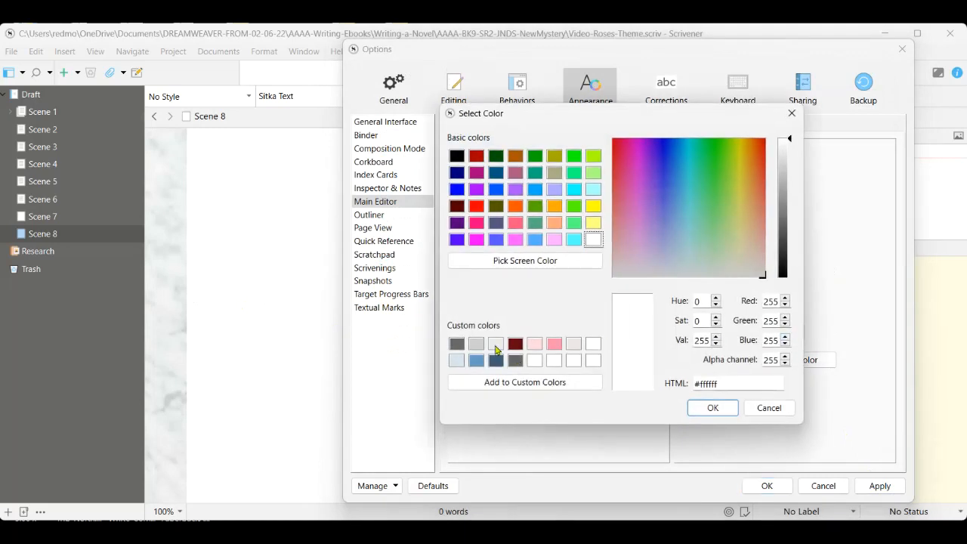
pyautogui.click(496, 344)
pyautogui.click(708, 409)
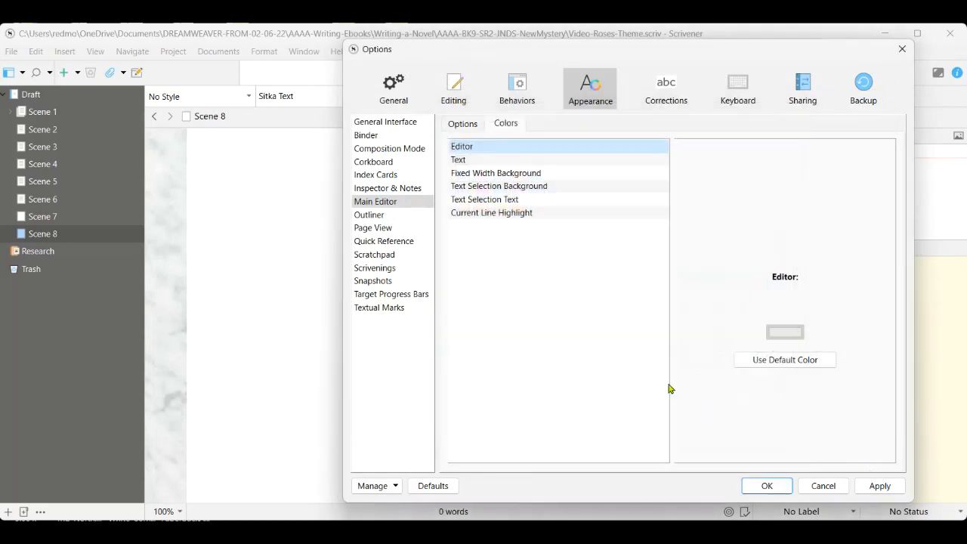
# Step: Confirm black #000000 as the Main Editor's Text color
pyautogui.click(469, 159)
pyautogui.click(784, 332)
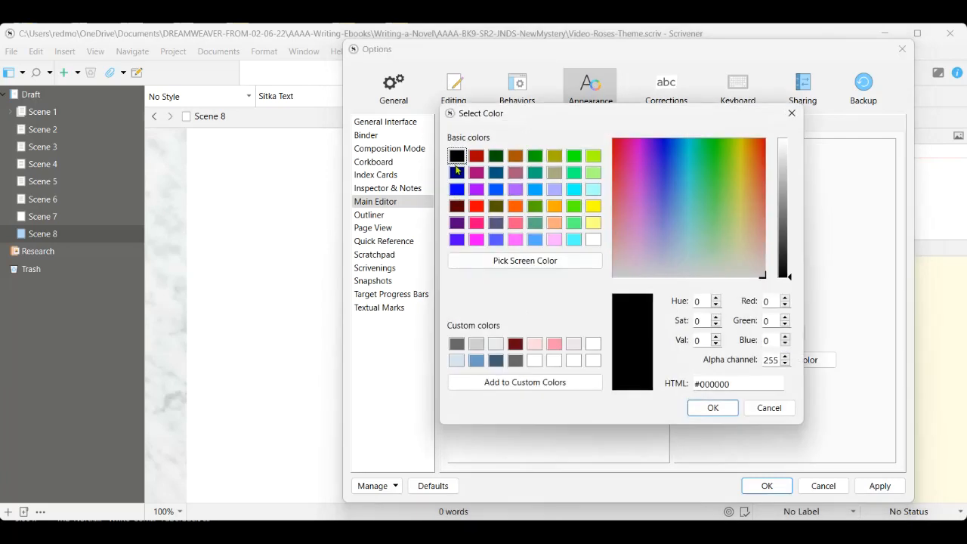
pyautogui.click(712, 408)
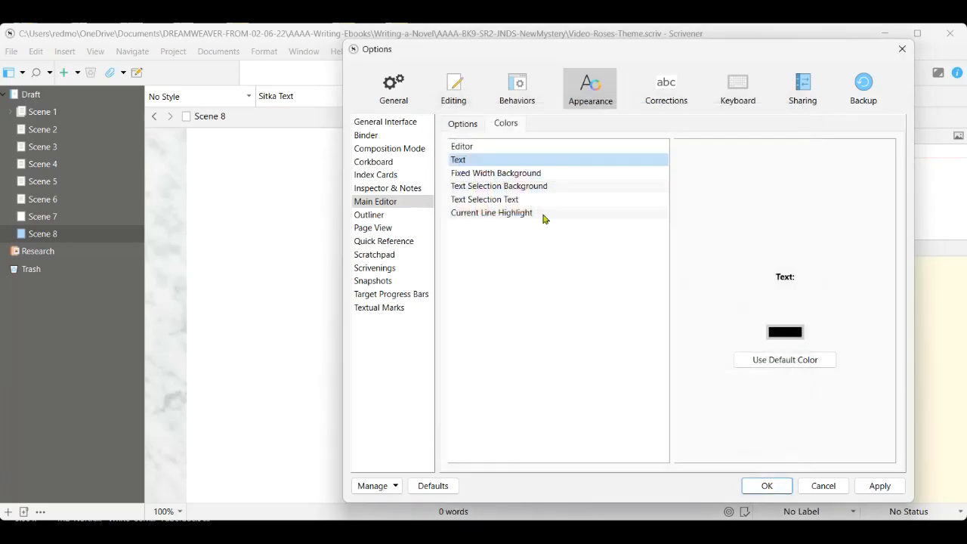
# Step: Set the Main Editor's Text Selection Background to the light gray second custom color in the first row
pyautogui.click(499, 176)
pyautogui.click(499, 188)
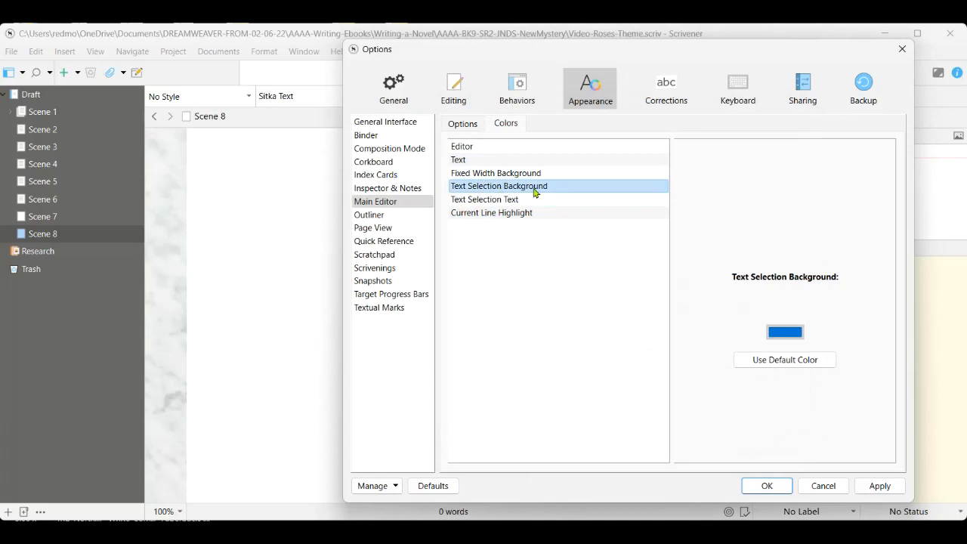
pyautogui.click(772, 335)
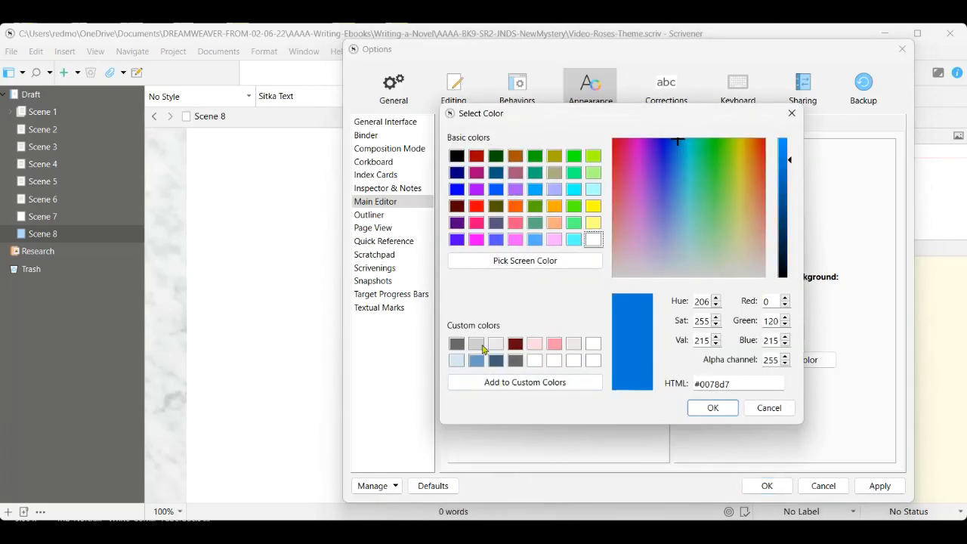
pyautogui.click(476, 345)
pyautogui.click(712, 408)
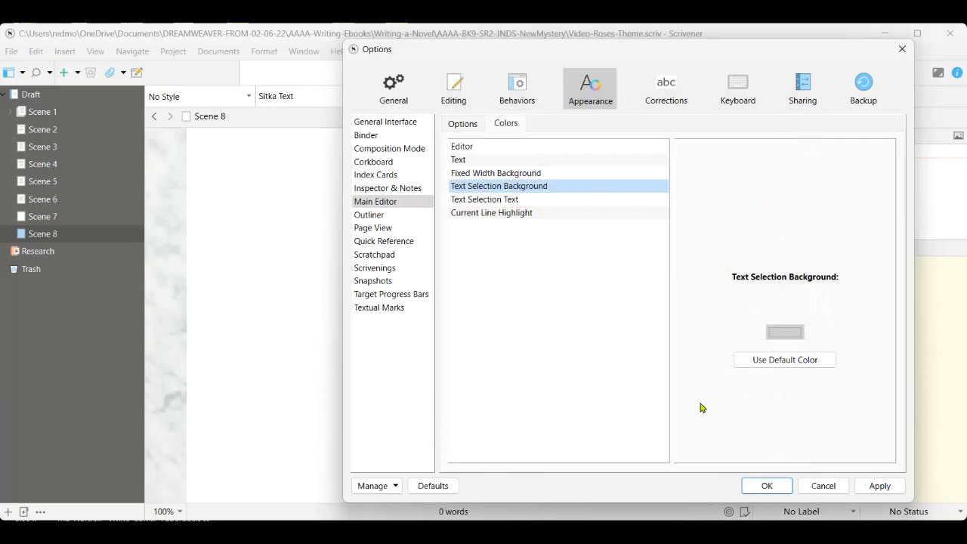
# Step: Set the Main Editor's Text Selection Text color to black #000000
pyautogui.click(464, 201)
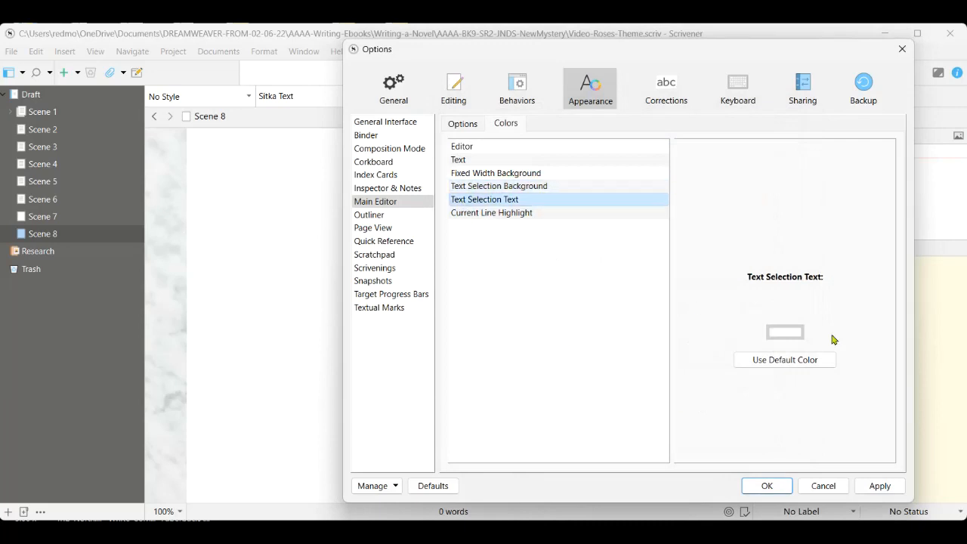
pyautogui.click(798, 338)
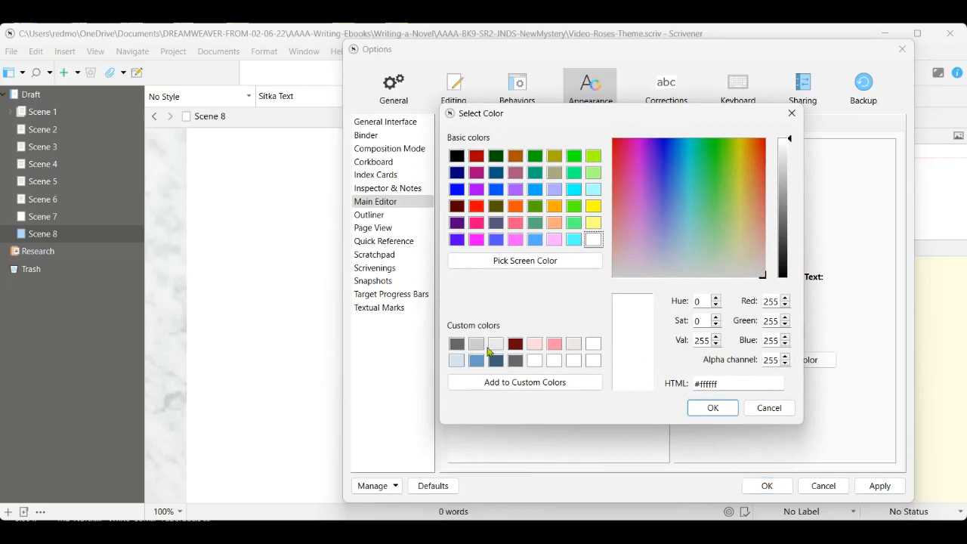
pyautogui.click(456, 156)
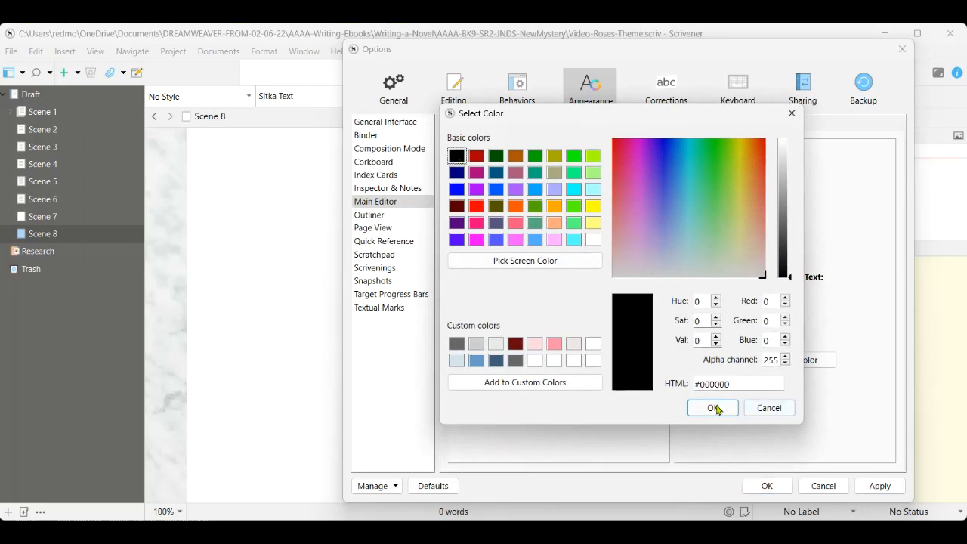
pyautogui.click(713, 407)
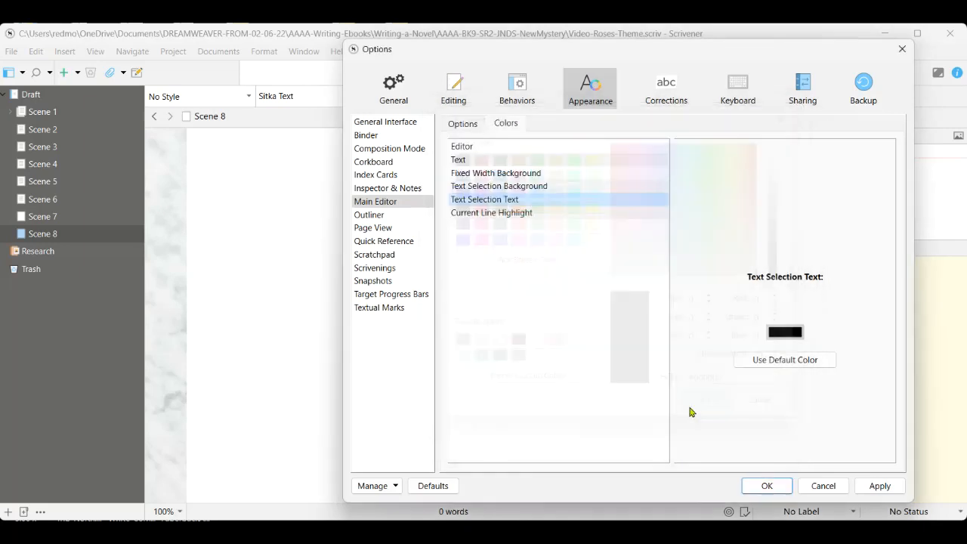
# Step: Set the Main Editor's Current Line Highlight to the light gray custom color #cdcdcd and apply the editor color changes
pyautogui.click(477, 215)
pyautogui.click(776, 335)
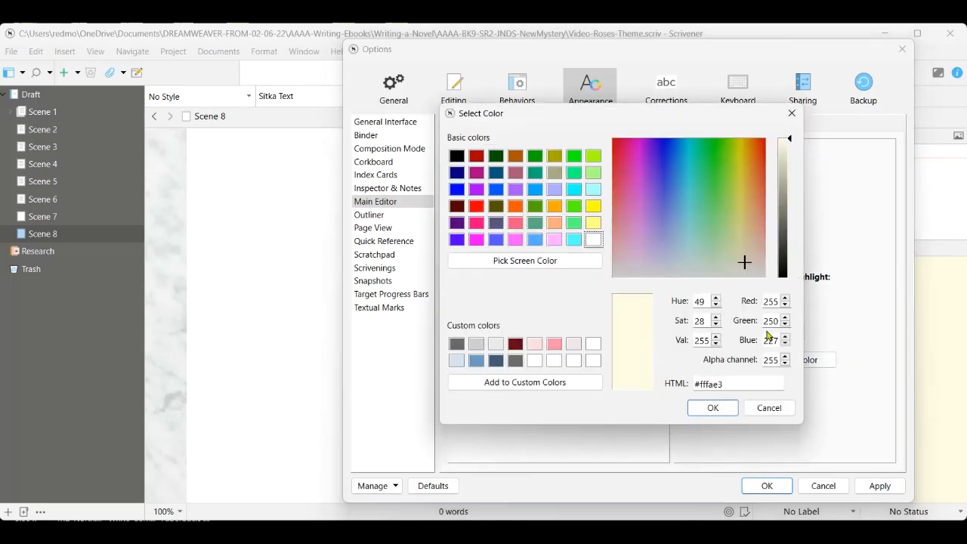
pyautogui.click(479, 343)
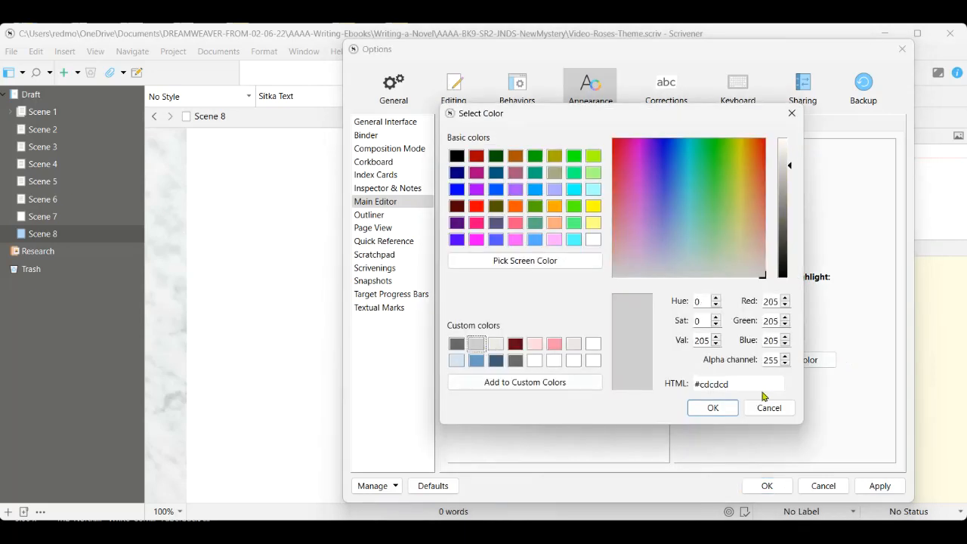
pyautogui.click(707, 408)
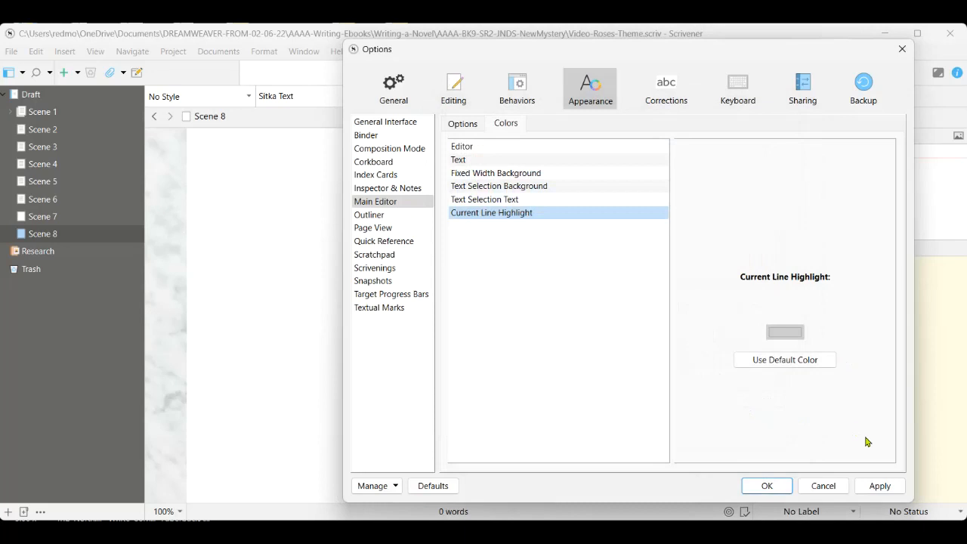
pyautogui.click(881, 488)
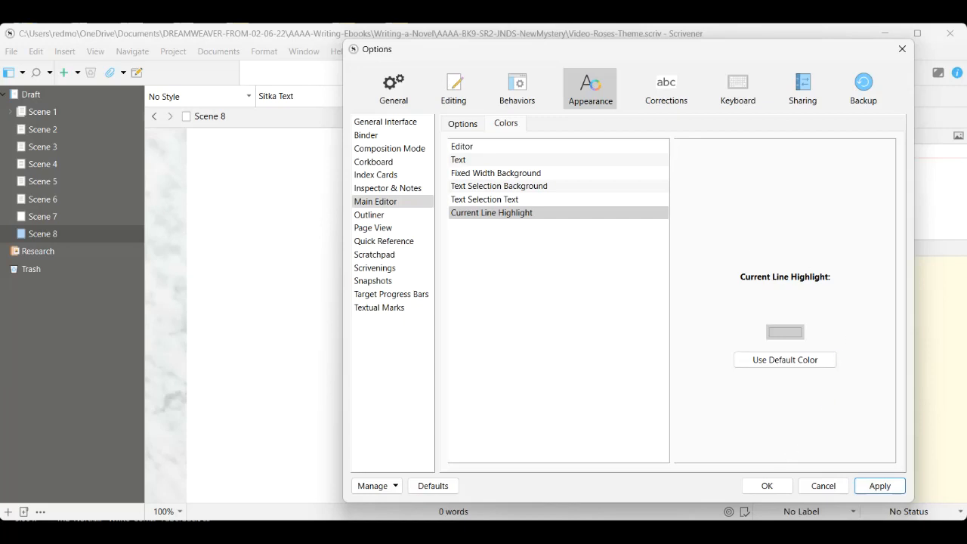
# Step: Set the Notes Background under Inspector & Notes to the light gray custom color #cdcdcd and apply it
pyautogui.moveTo(689, 55); pyautogui.dragTo(437, 60)
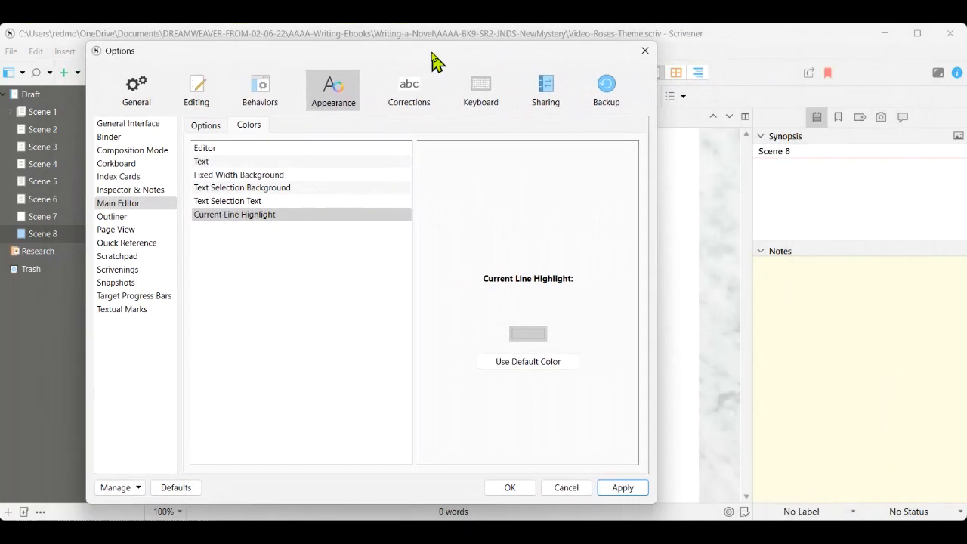
pyautogui.click(145, 192)
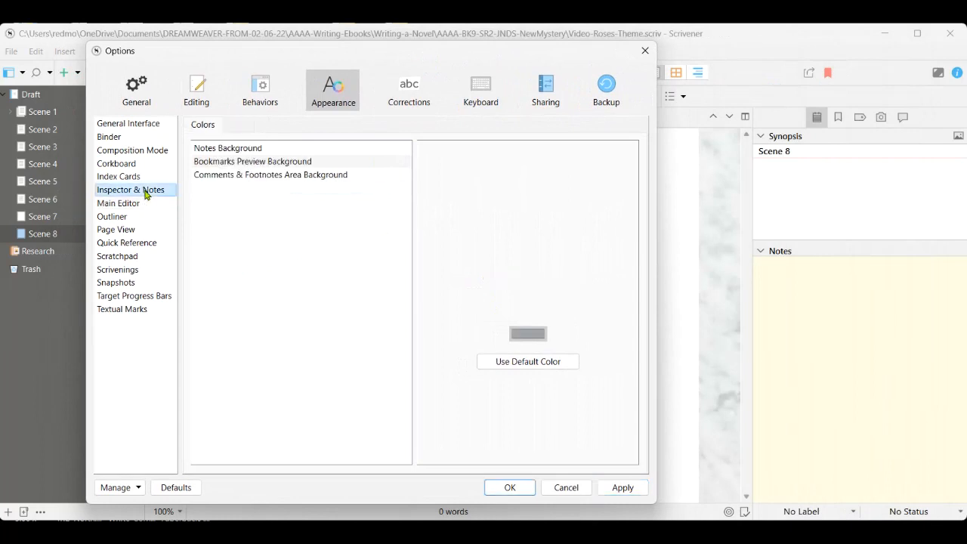
pyautogui.click(253, 151)
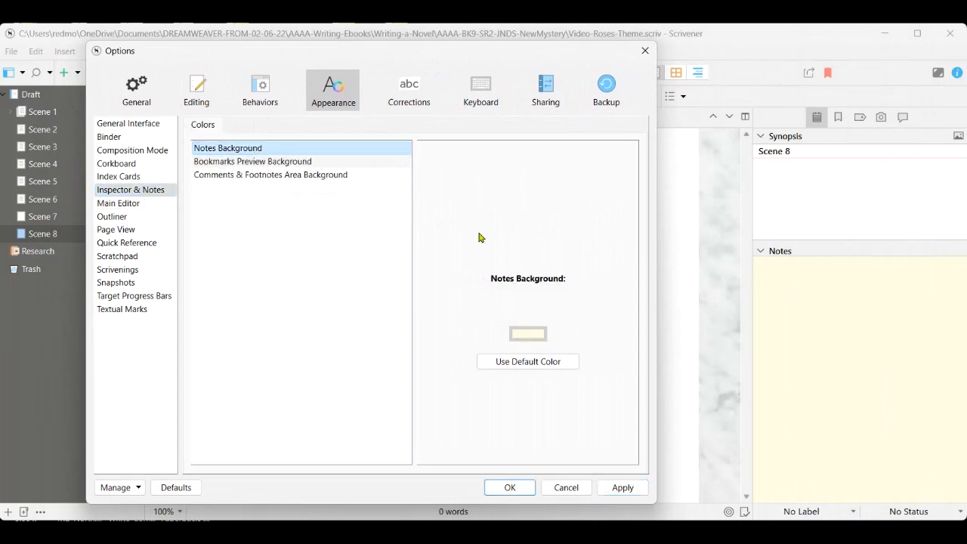
pyautogui.click(528, 334)
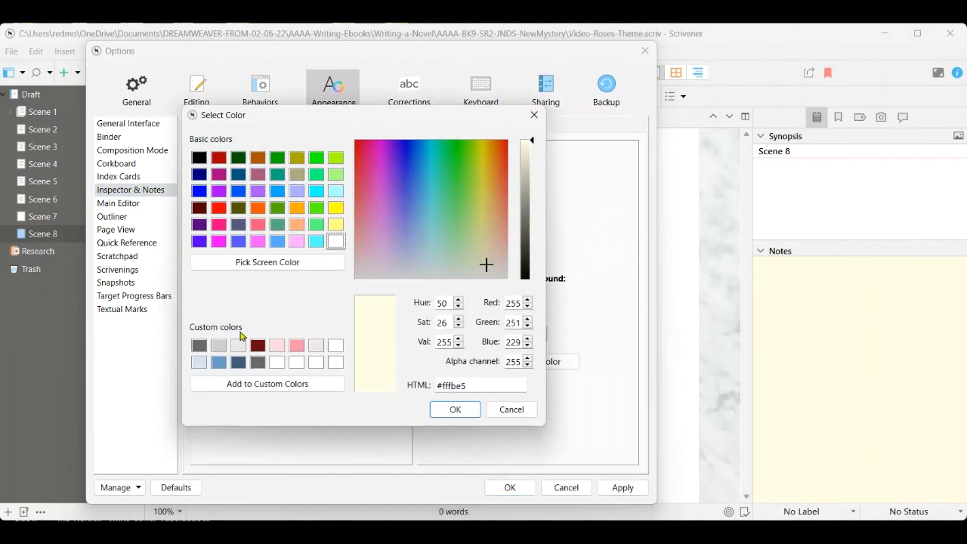
pyautogui.click(220, 349)
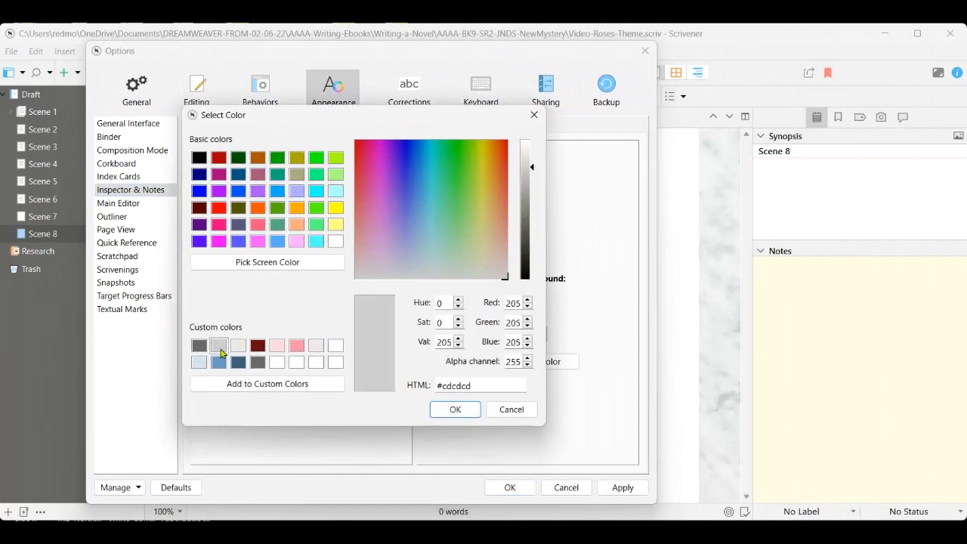
pyautogui.click(456, 410)
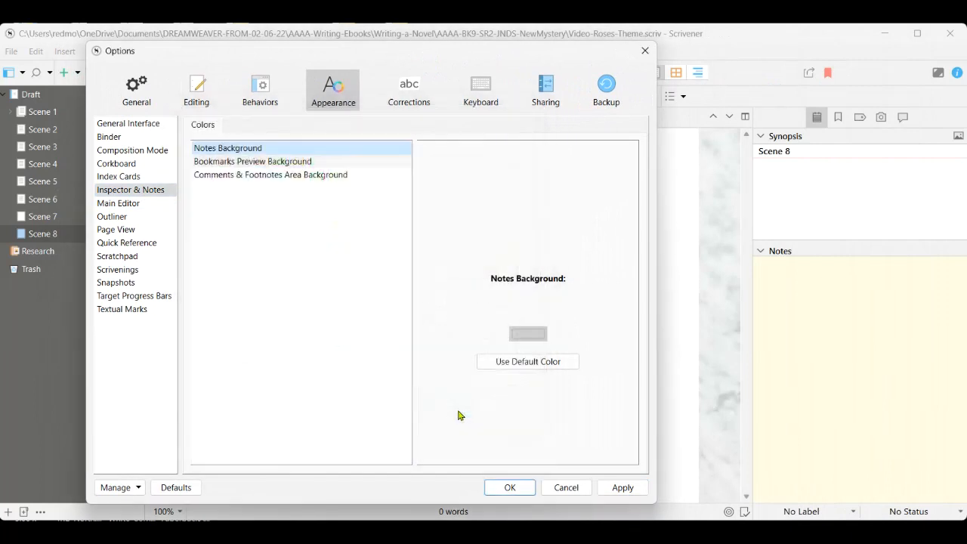
pyautogui.click(627, 493)
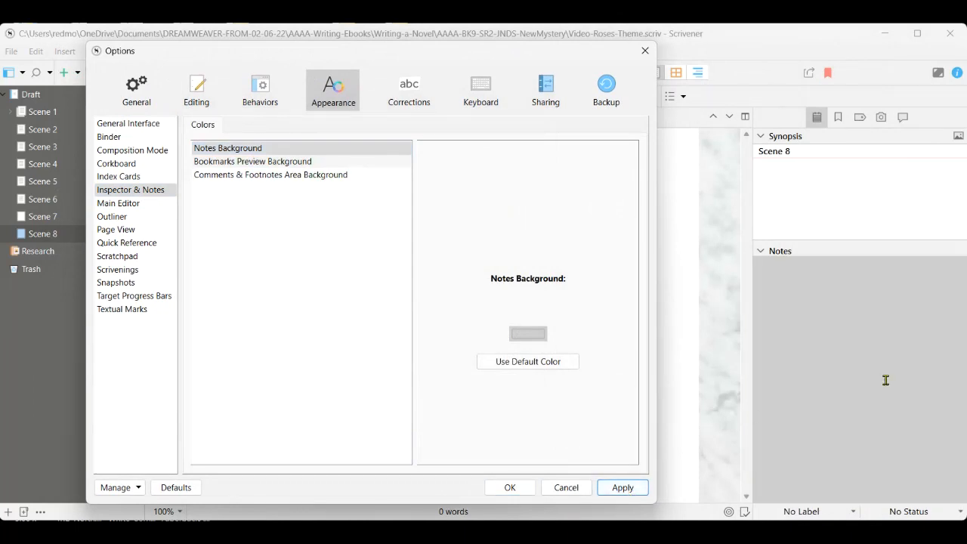
# Step: Check the Bookmarks Preview Background and Comments & Footnotes Area Background colors under Inspector & Notes
pyautogui.click(281, 161)
pyautogui.click(287, 178)
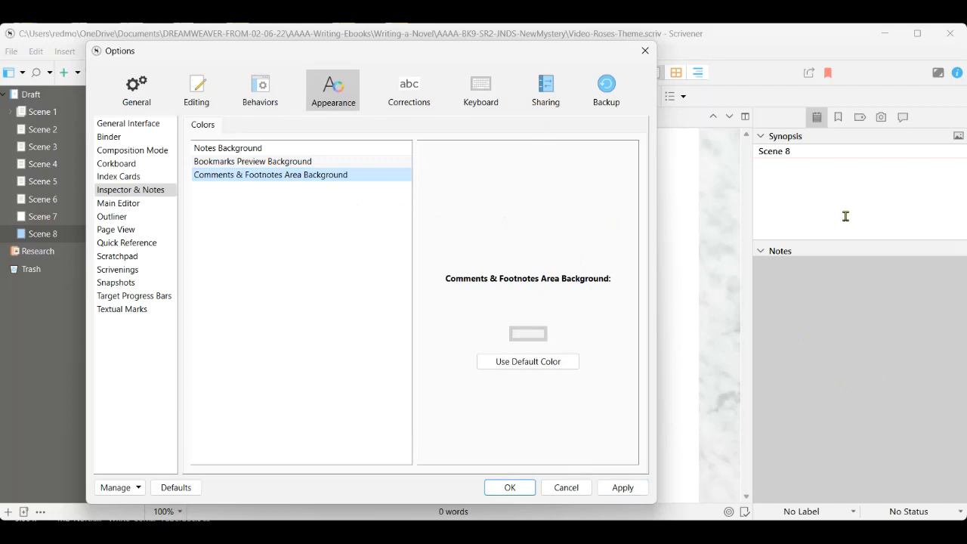
# Step: Set the Index Cards Background to the very light gray custom color #e9e9e7
pyautogui.click(127, 180)
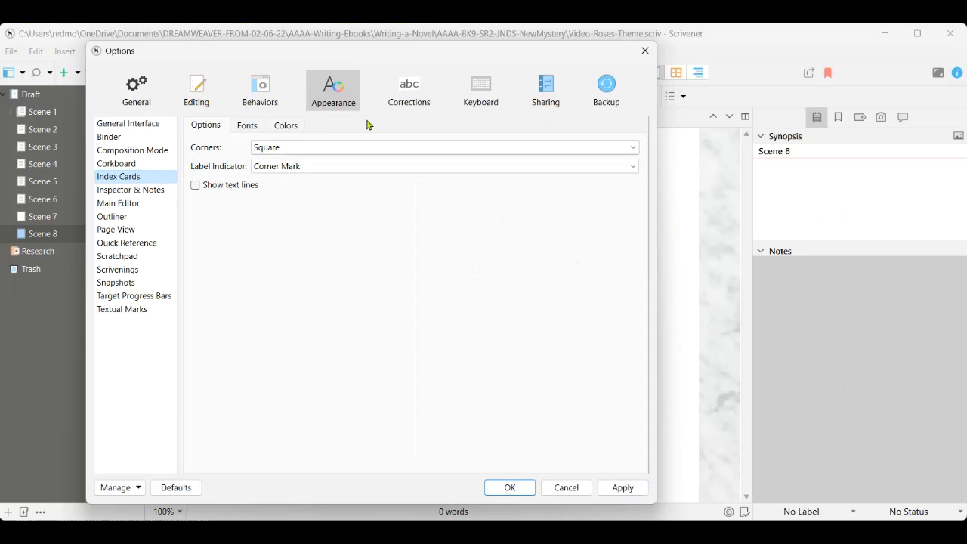
pyautogui.click(295, 127)
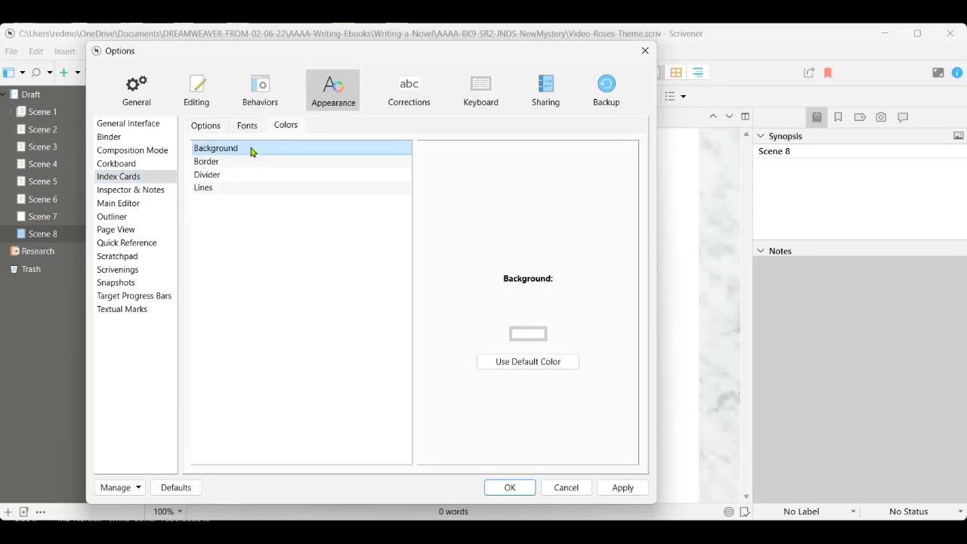
pyautogui.click(539, 337)
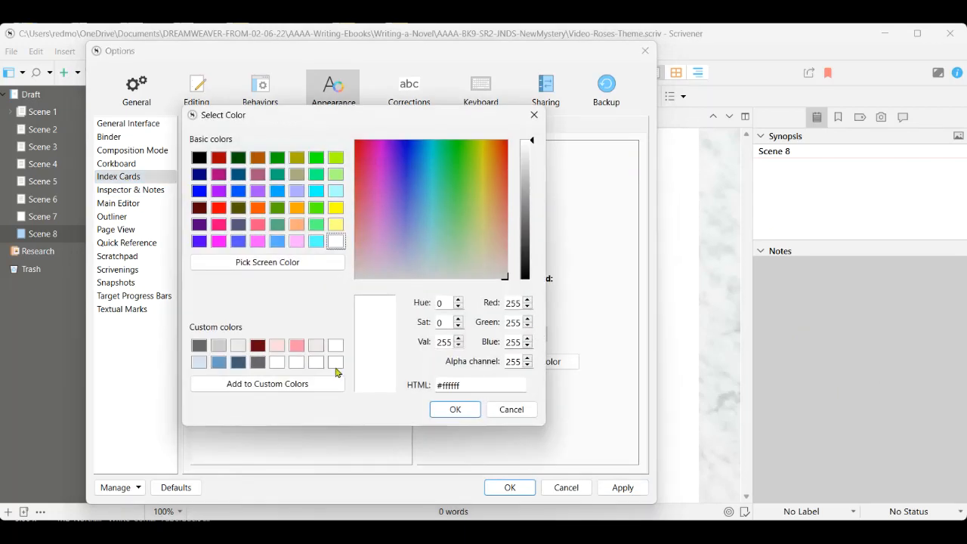
pyautogui.click(237, 351)
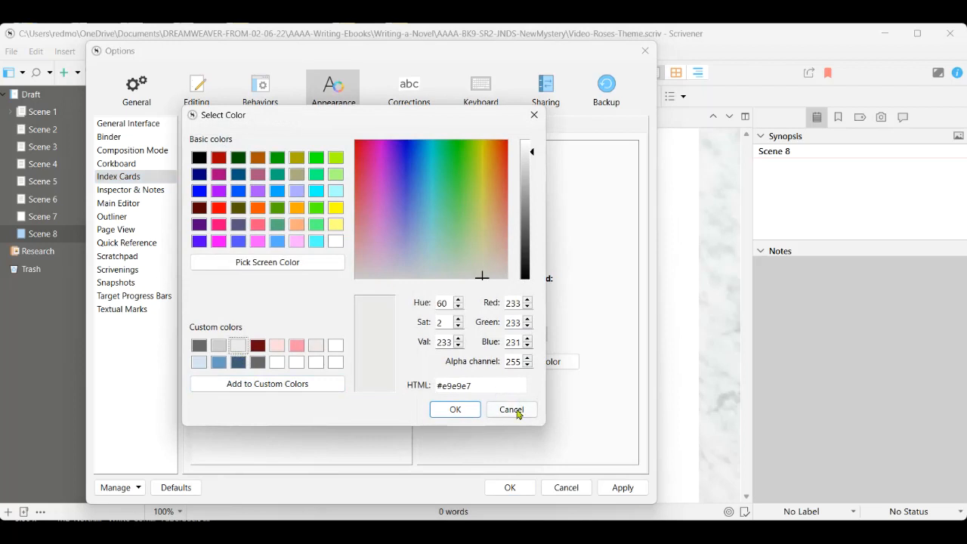
pyautogui.click(456, 410)
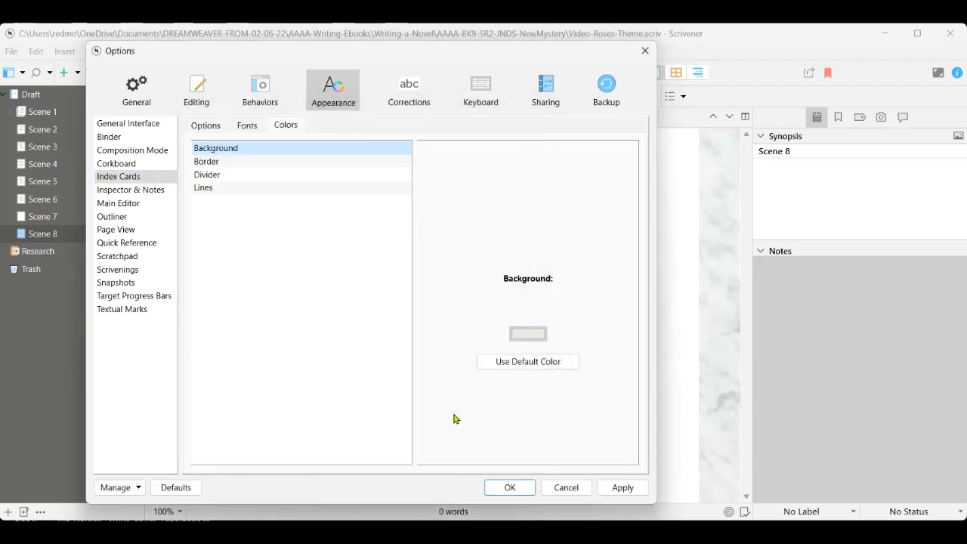
# Step: Set the Index Cards Border to the dark gray custom color #686767
pyautogui.click(211, 163)
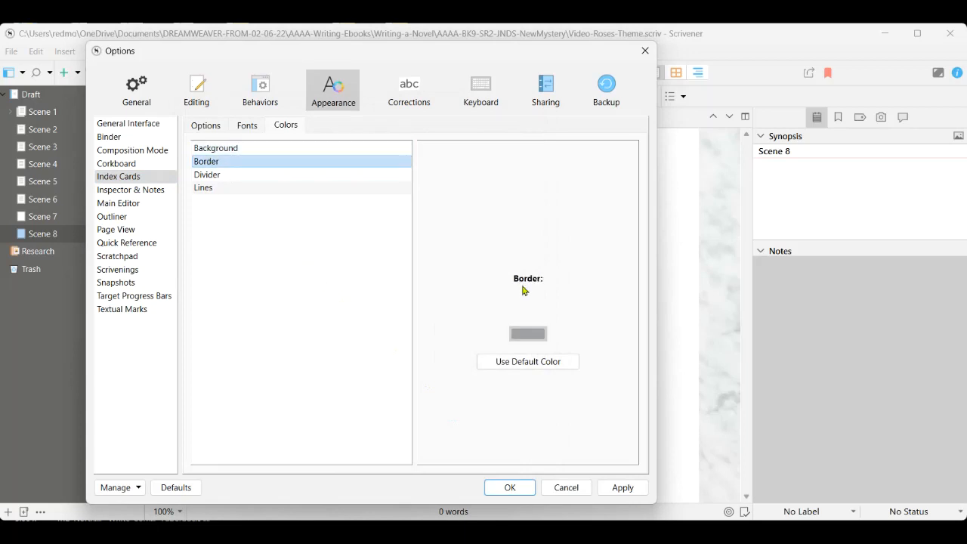
pyautogui.click(536, 336)
pyautogui.click(199, 347)
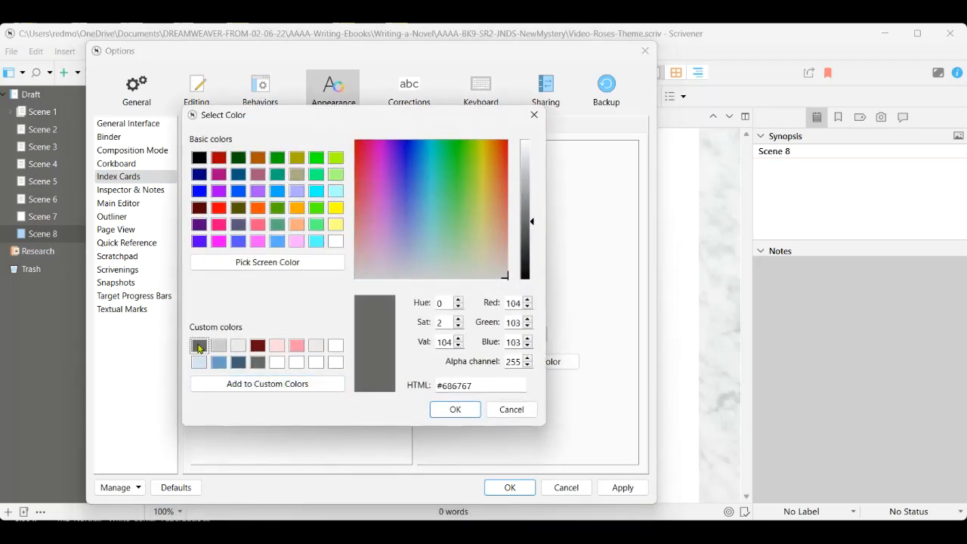
pyautogui.click(456, 410)
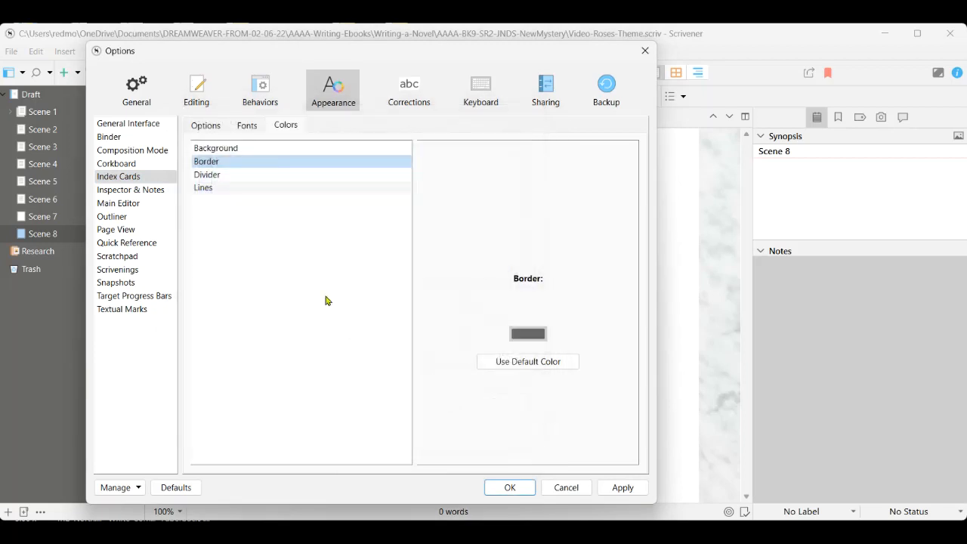
# Step: Set the Index Cards Divider to the dark gray custom color #686767
pyautogui.click(297, 150)
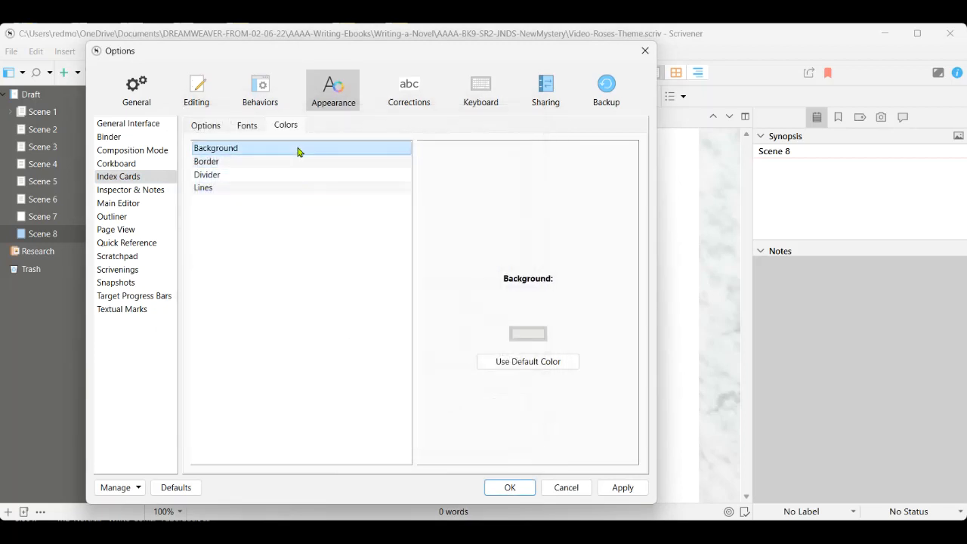
pyautogui.click(256, 174)
pyautogui.click(533, 334)
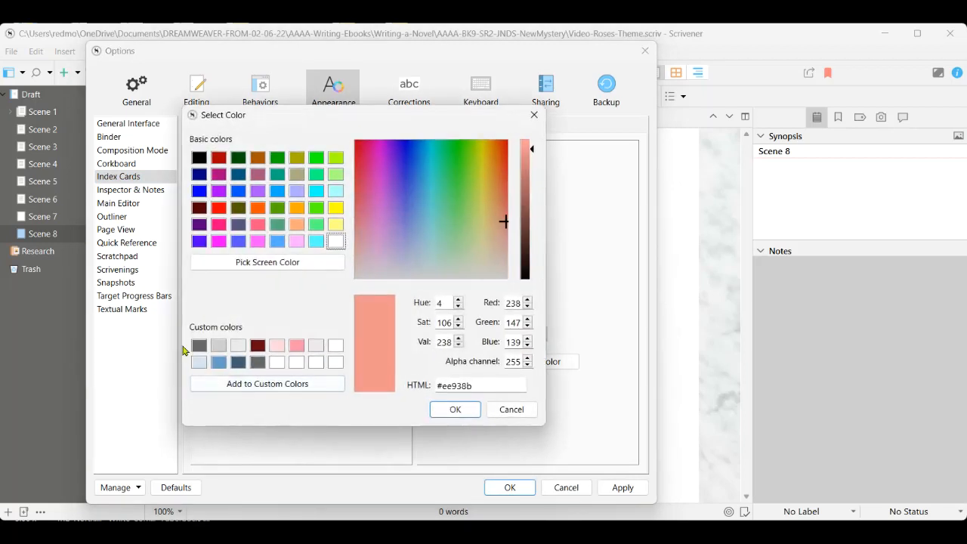
pyautogui.click(198, 345)
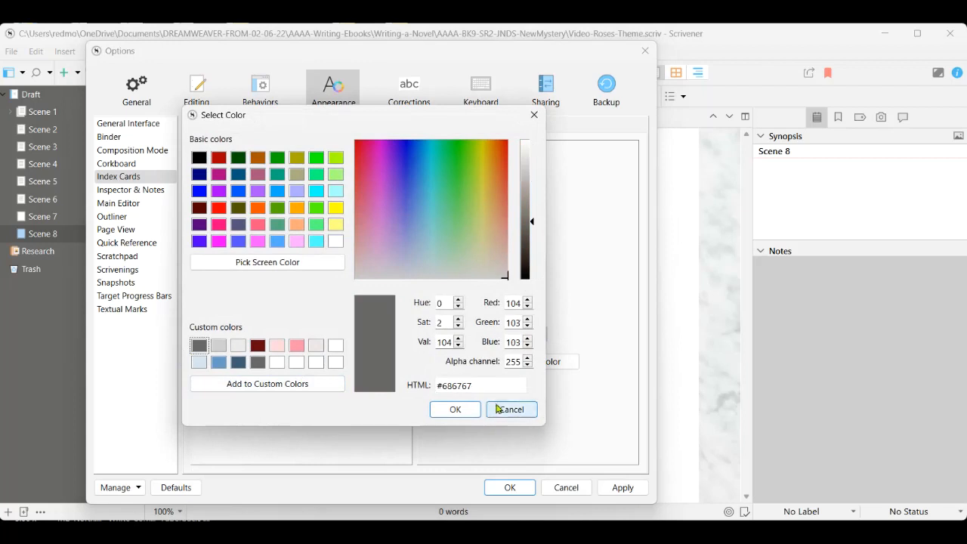
pyautogui.click(453, 408)
# Step: Set the Index Cards Lines to the dark gray custom color #686767 and apply the index card color changes
pyautogui.click(232, 189)
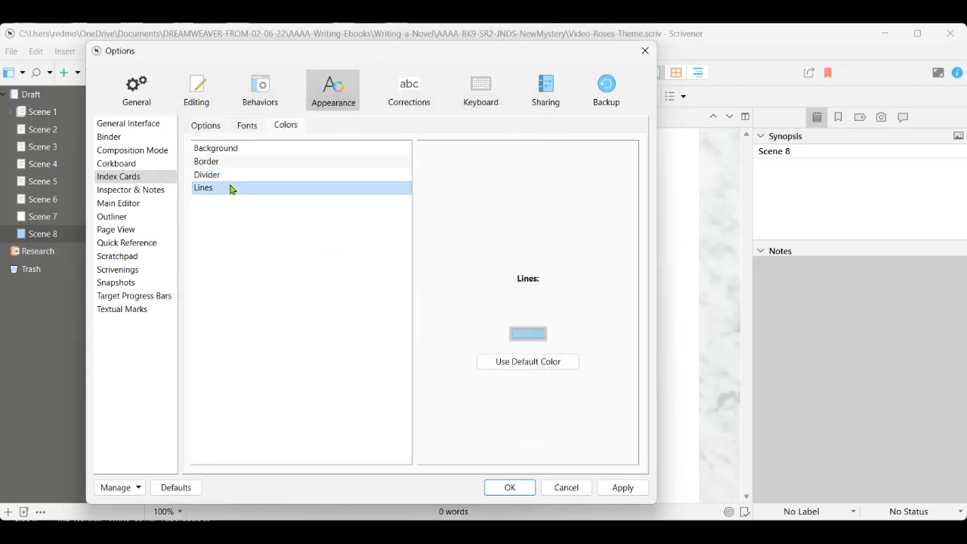
pyautogui.click(535, 335)
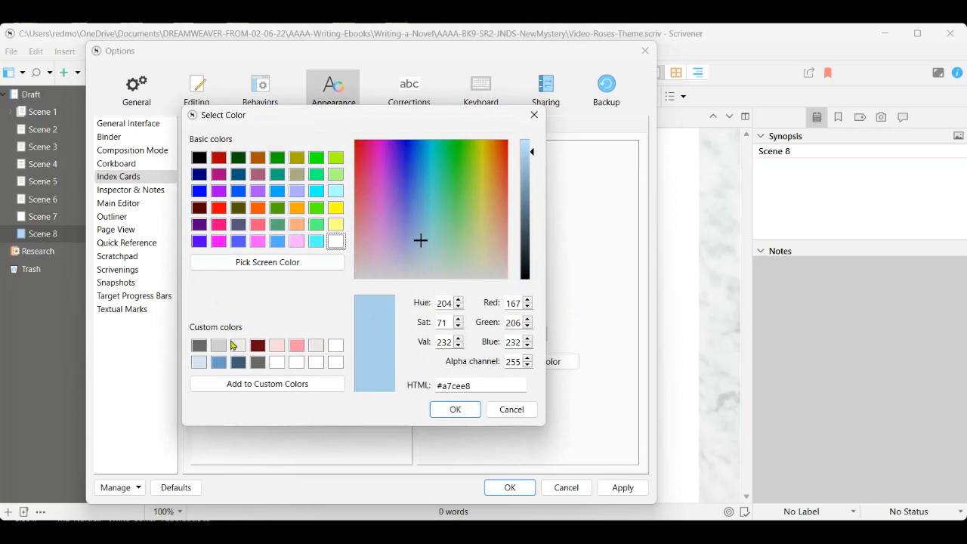
pyautogui.click(205, 345)
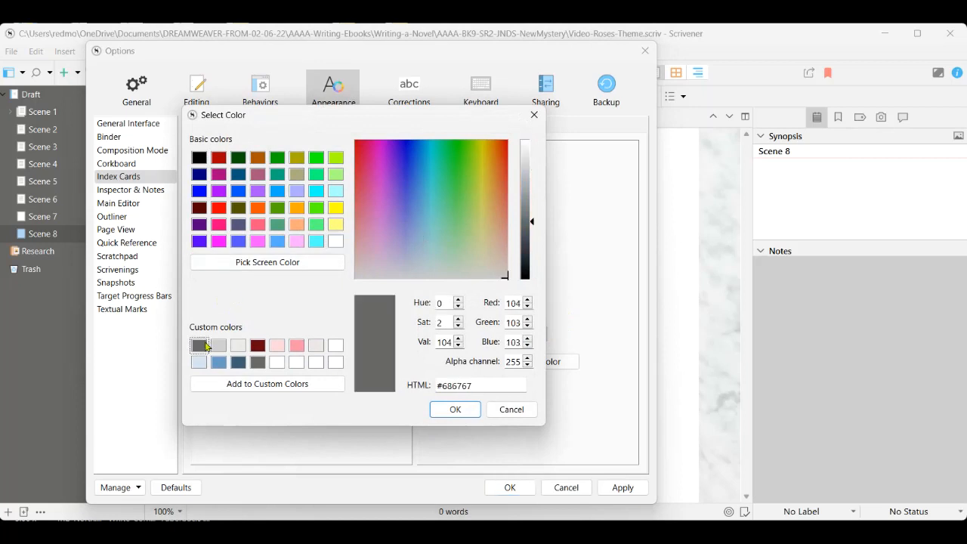
pyautogui.click(455, 409)
pyautogui.click(621, 490)
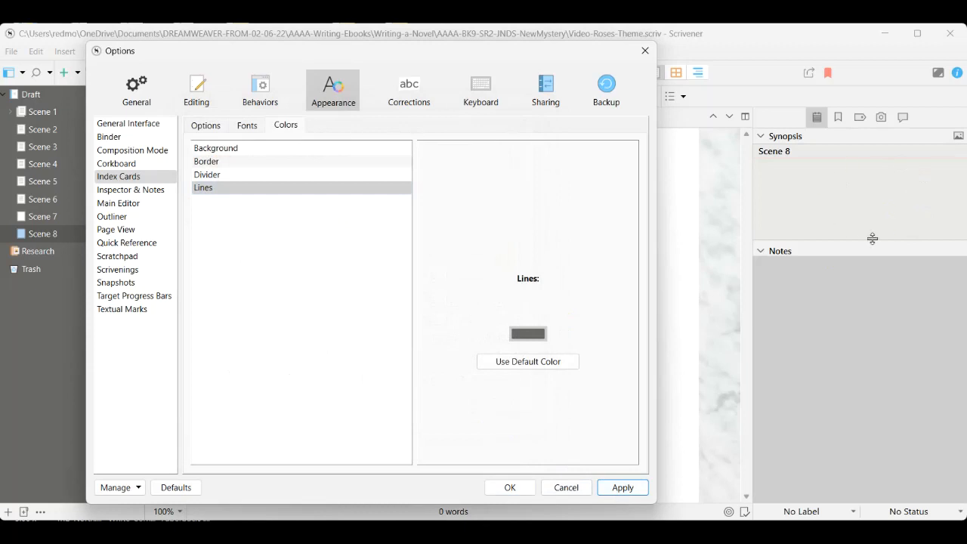
pyautogui.moveTo(424, 34)
pyautogui.mouseDown()
pyautogui.moveTo(488, 66)
pyautogui.moveTo(423, 34)
pyautogui.mouseUp()
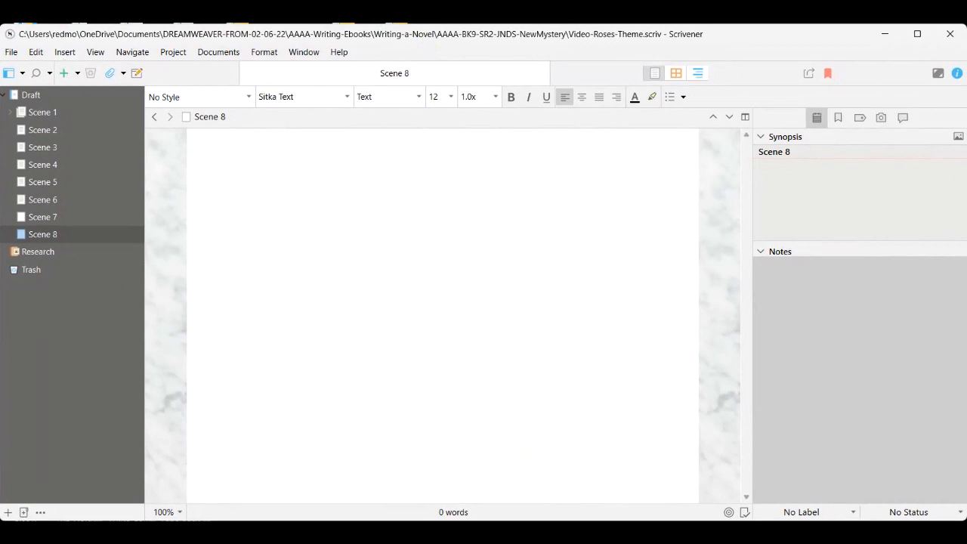
pyautogui.click(12, 53)
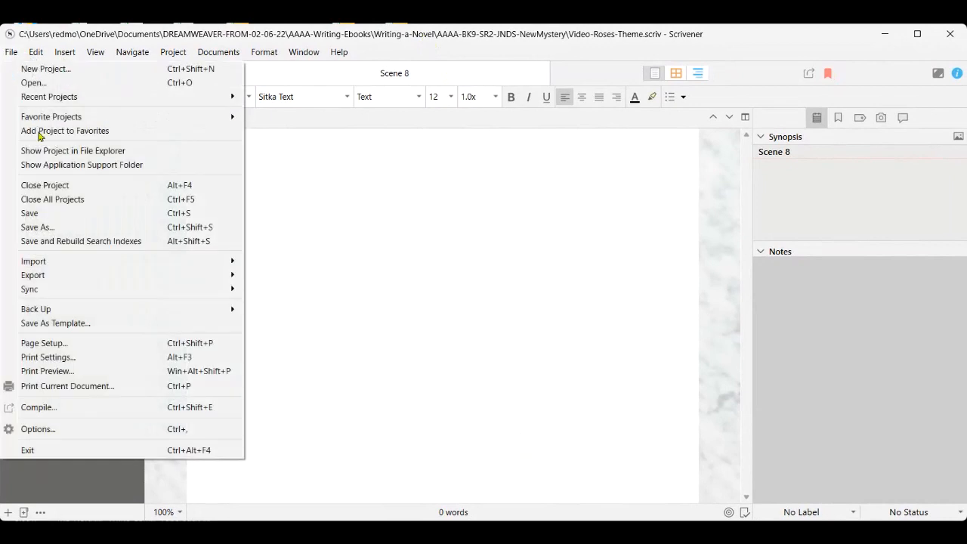
pyautogui.click(105, 430)
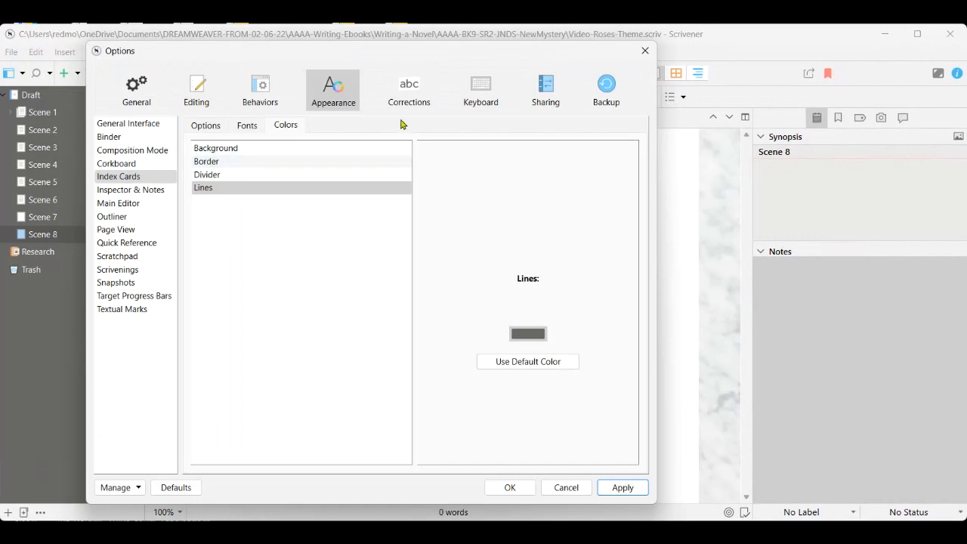
pyautogui.moveTo(430, 50); pyautogui.dragTo(361, 43)
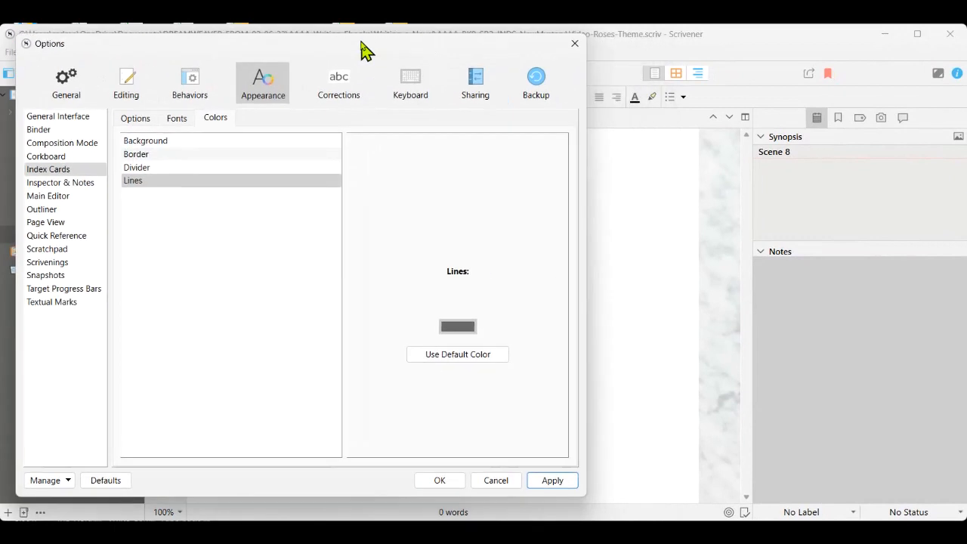
# Step: Display Scene 1's subdocument index card in the corkboard view
pyautogui.click(677, 75)
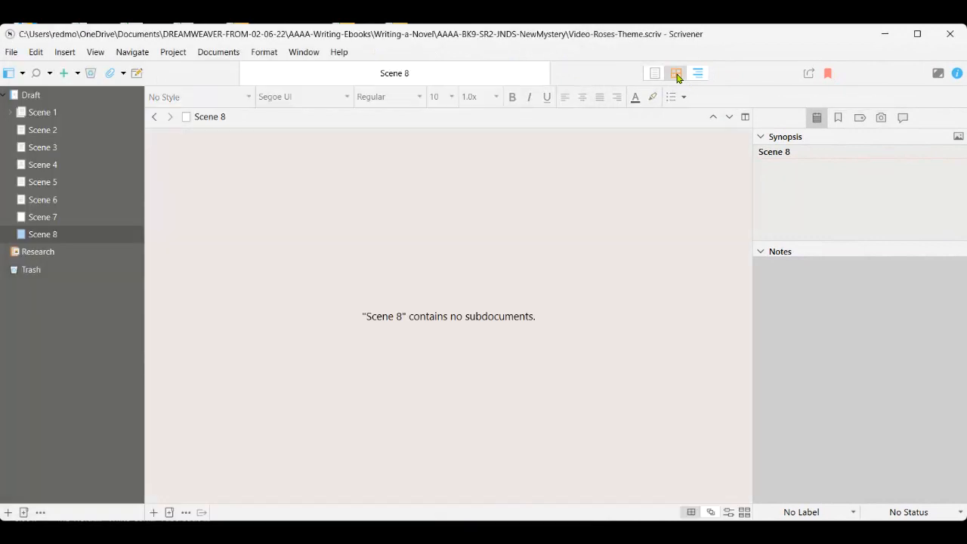
pyautogui.click(57, 112)
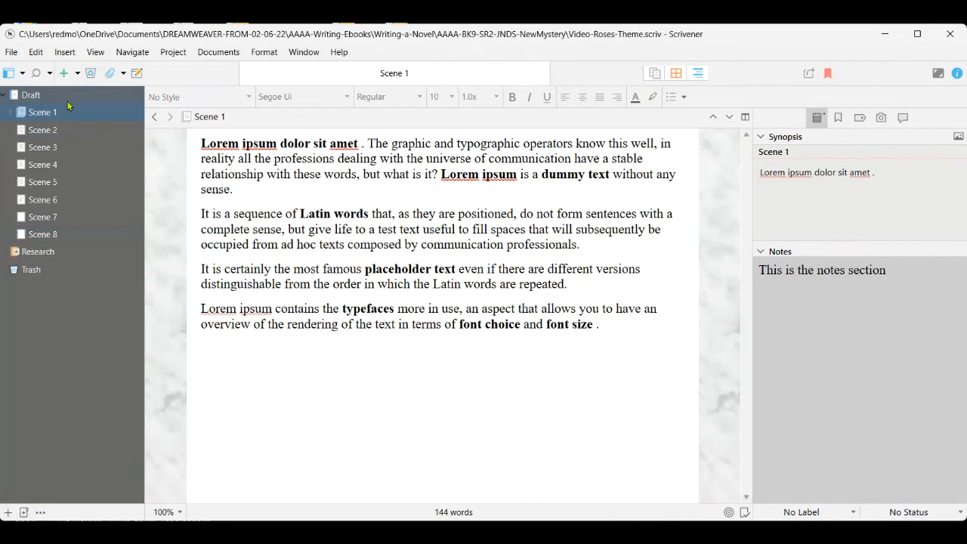
pyautogui.click(675, 76)
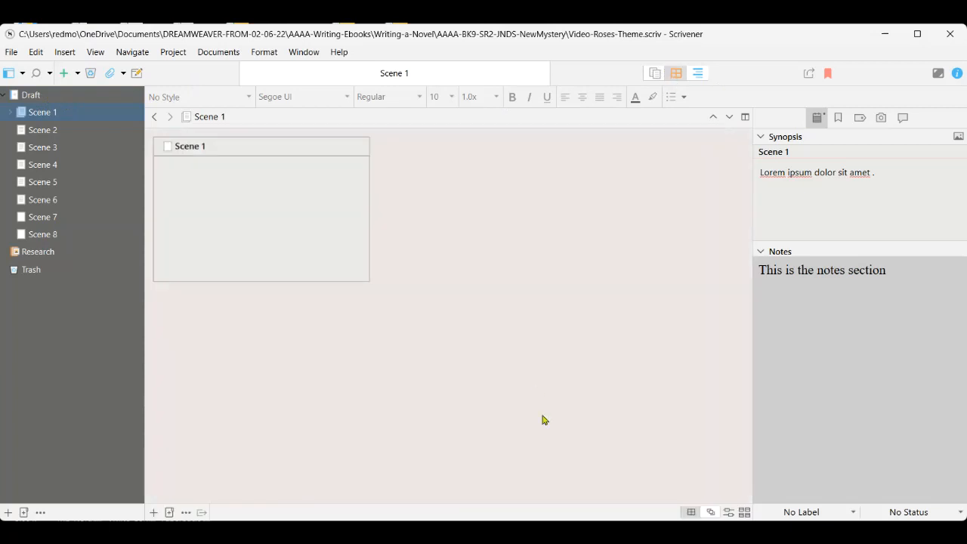
# Step: Reopen the appearance options clear of the index card and set the Corkboard Background to the dark gray custom color #686767
pyautogui.click(12, 52)
pyautogui.click(66, 430)
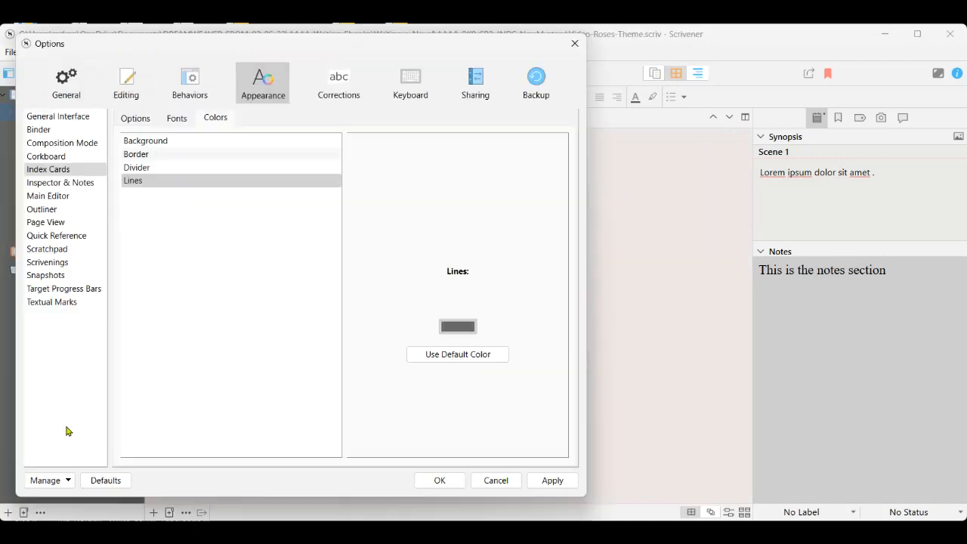
pyautogui.moveTo(308, 46); pyautogui.dragTo(677, 51)
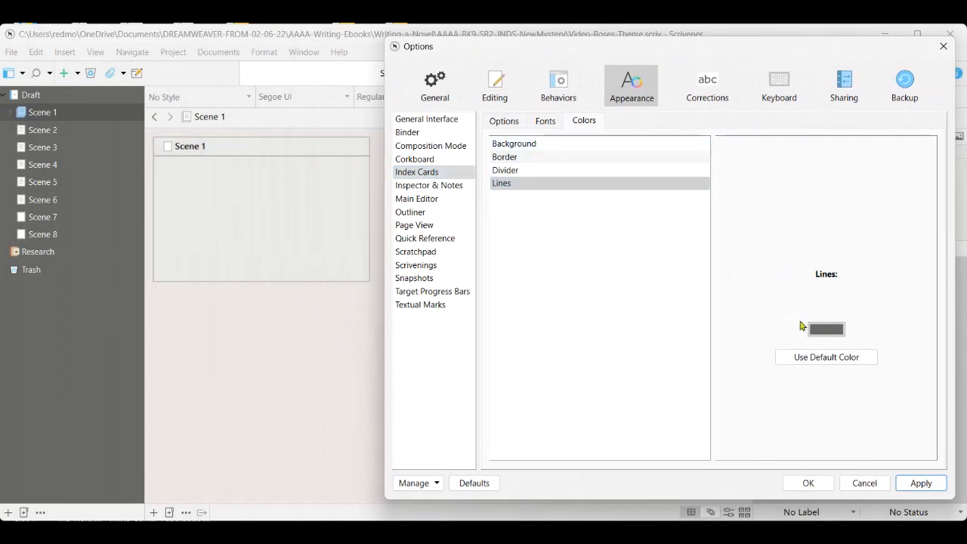
pyautogui.click(414, 160)
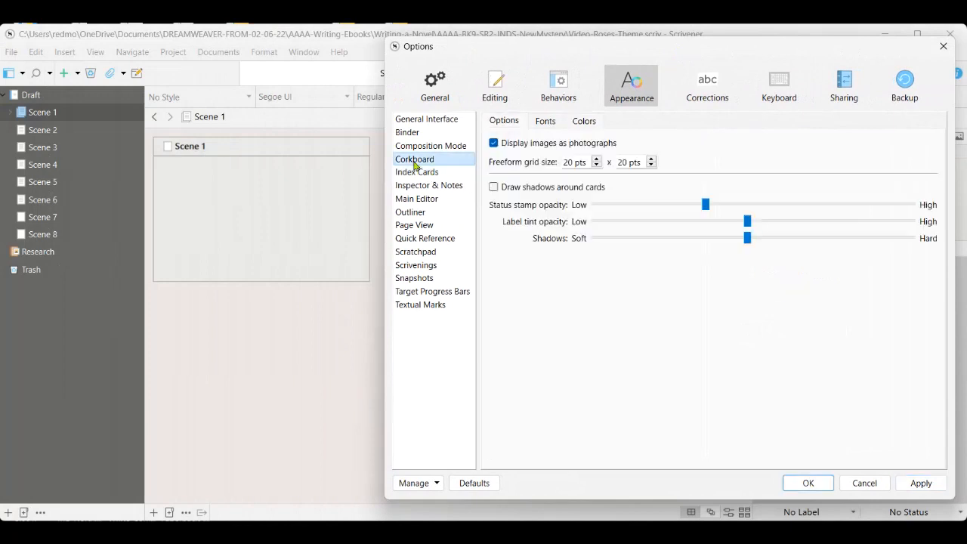
pyautogui.click(580, 122)
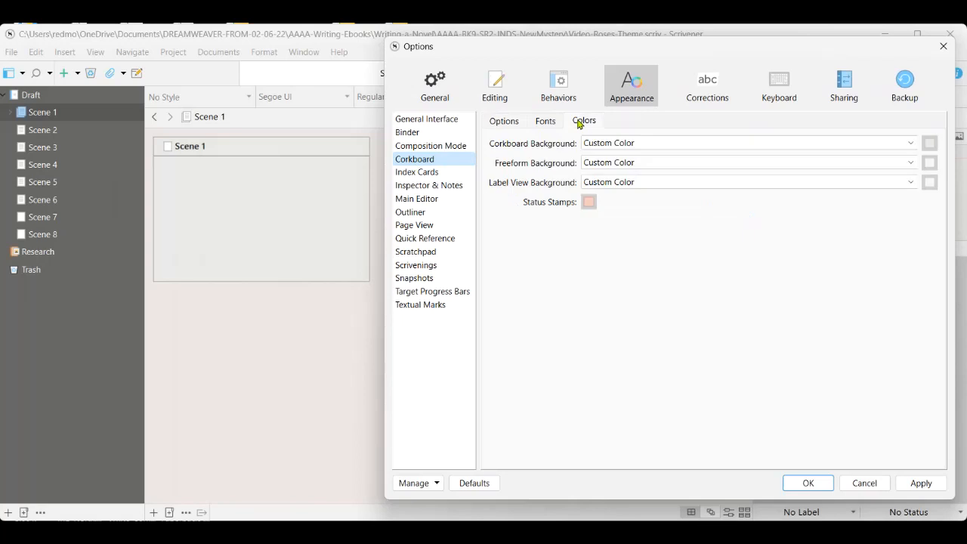
pyautogui.click(929, 143)
pyautogui.click(498, 341)
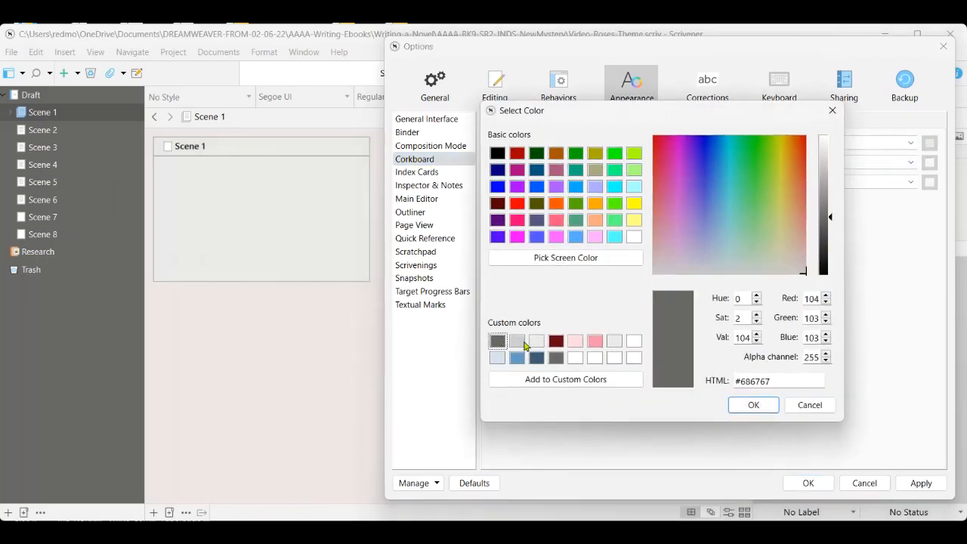
pyautogui.click(752, 405)
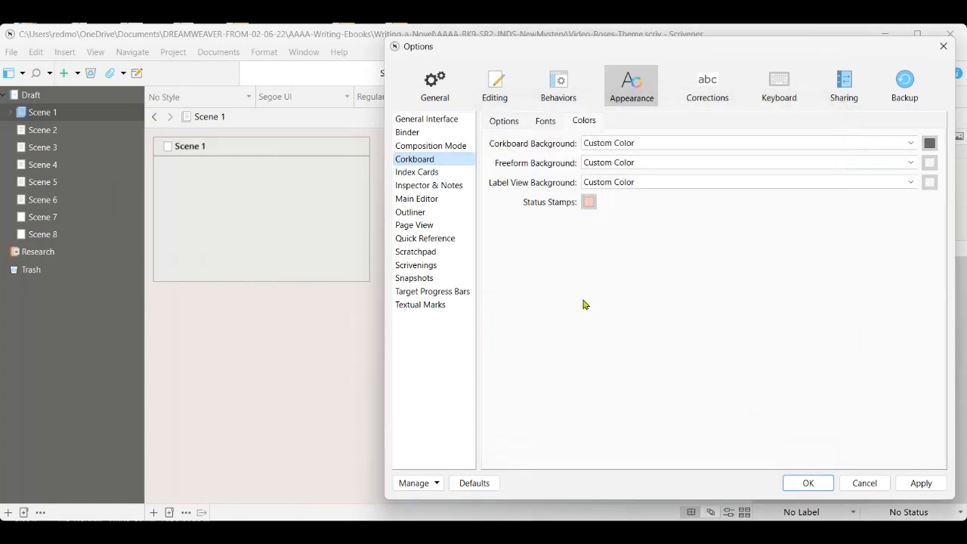
# Step: Set the Corkboard's Freeform Background to the dark gray custom color #686767
pyautogui.click(929, 163)
pyautogui.click(498, 341)
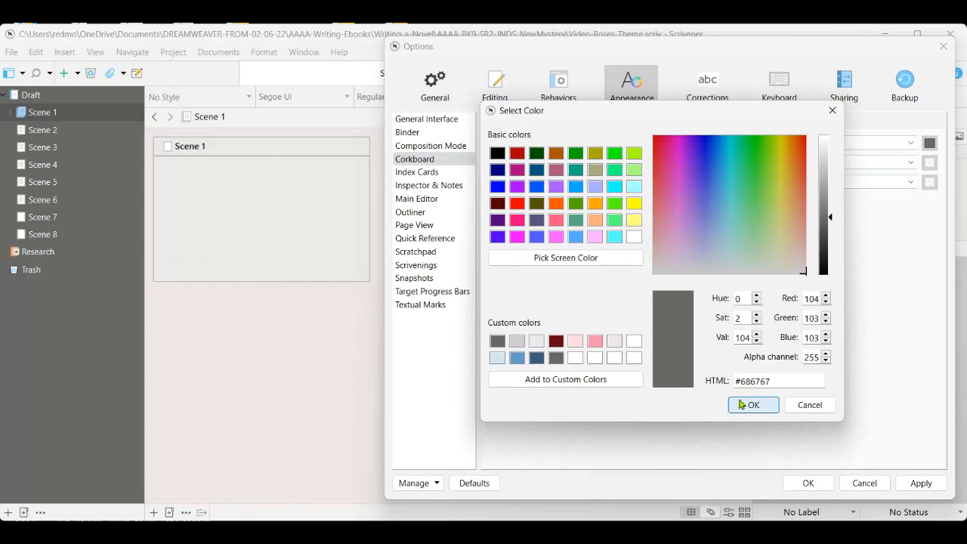
pyautogui.click(752, 405)
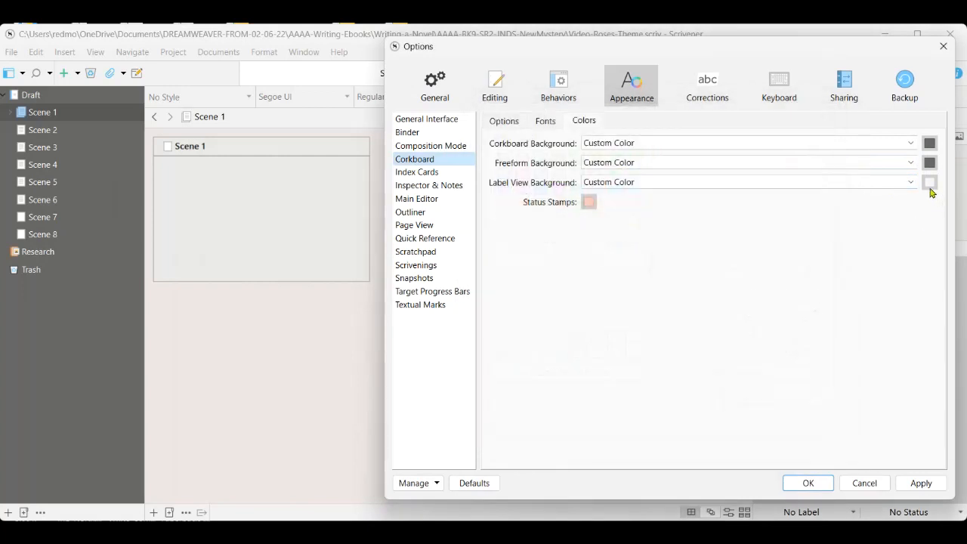
# Step: Set the Corkboard's Label View Background to the dark gray custom color #686767 and apply the corkboard color changes
pyautogui.click(930, 182)
pyautogui.click(498, 341)
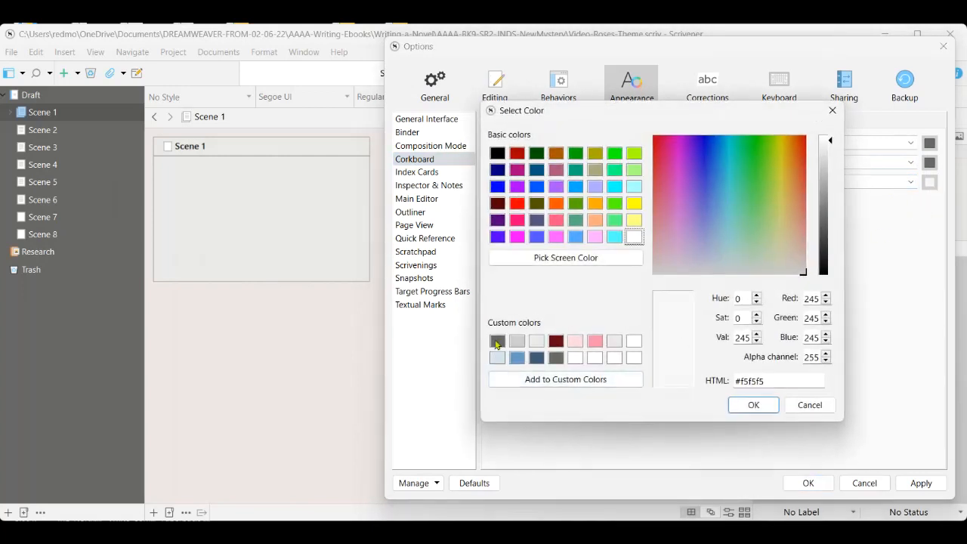
pyautogui.click(750, 410)
pyautogui.click(923, 484)
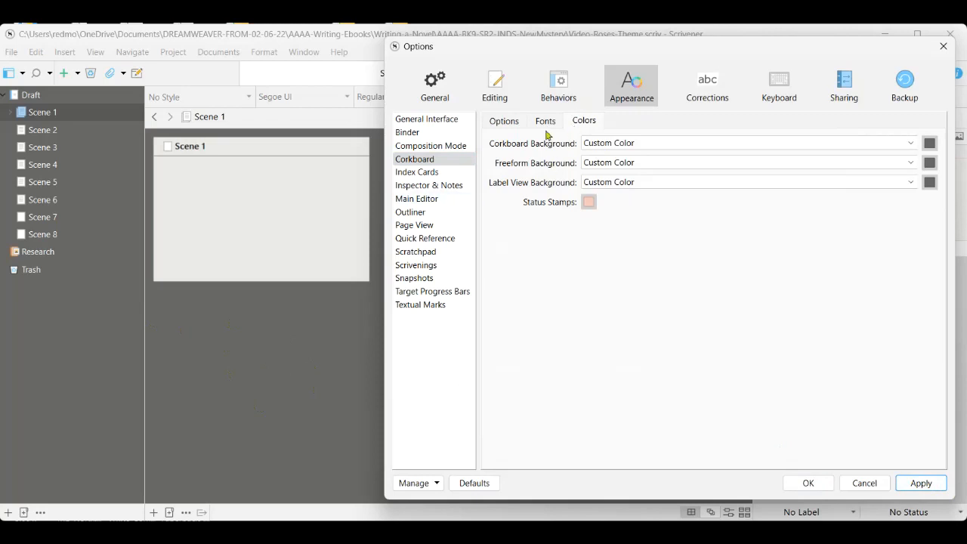
# Step: Check the Background, Border, Divider and Lines colors under Index Cards
pyautogui.click(420, 173)
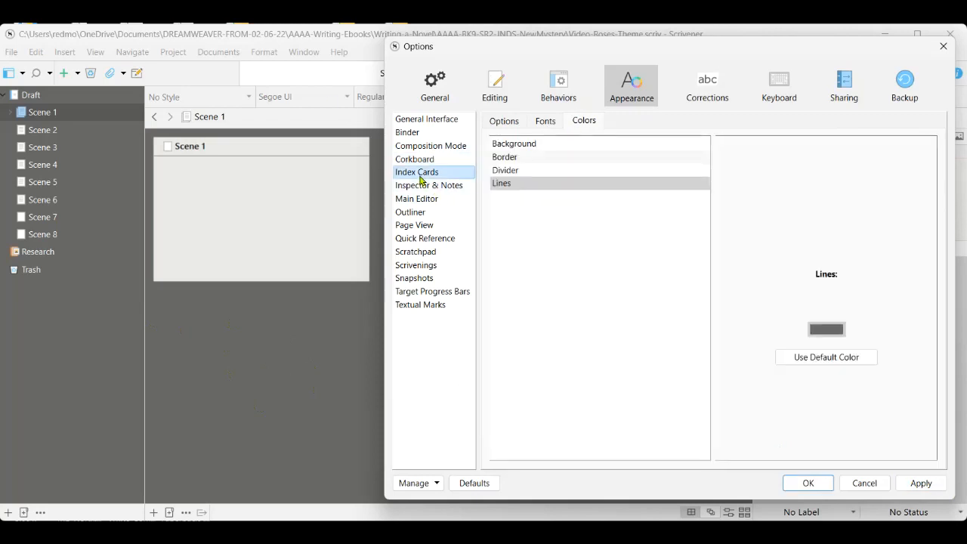
pyautogui.click(536, 147)
pyautogui.click(531, 158)
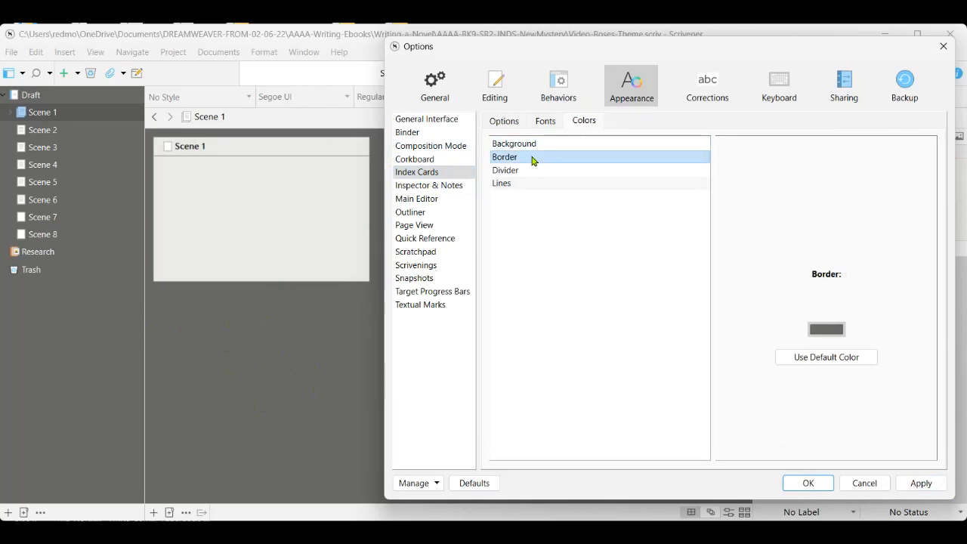
pyautogui.click(535, 173)
pyautogui.click(536, 186)
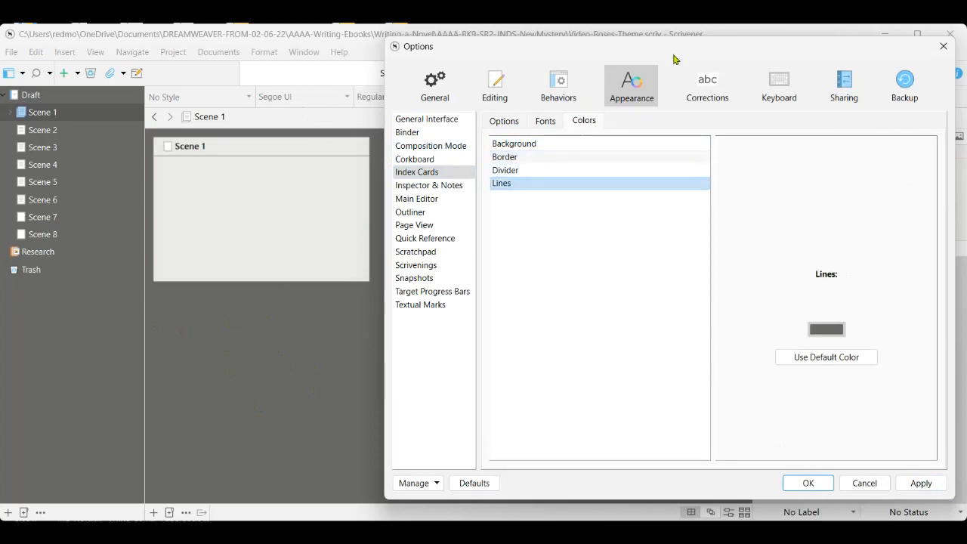
# Step: Move the Options window aside, switch Scene 1 to the outline view, and bring the appearance options back clear of the outliner
pyautogui.moveTo(680, 51); pyautogui.dragTo(479, 196)
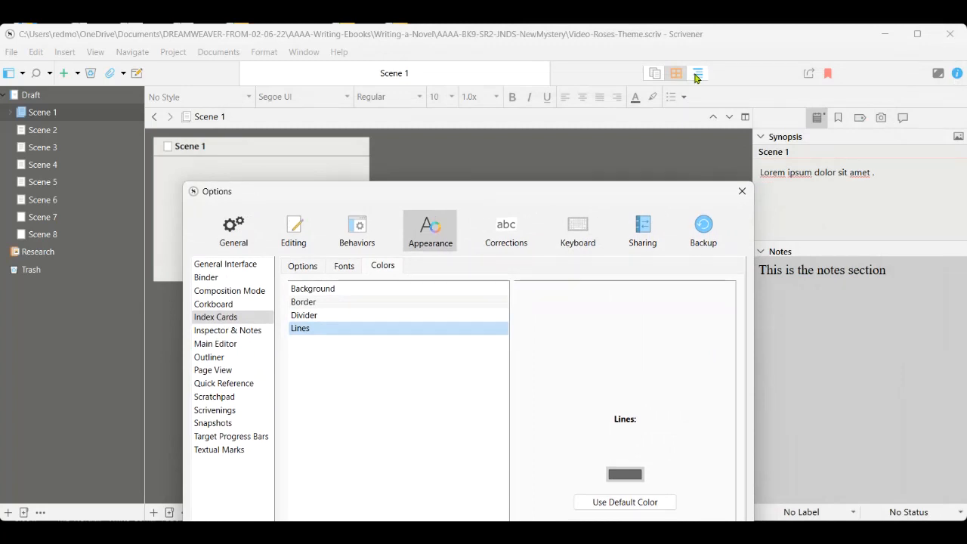
pyautogui.click(697, 73)
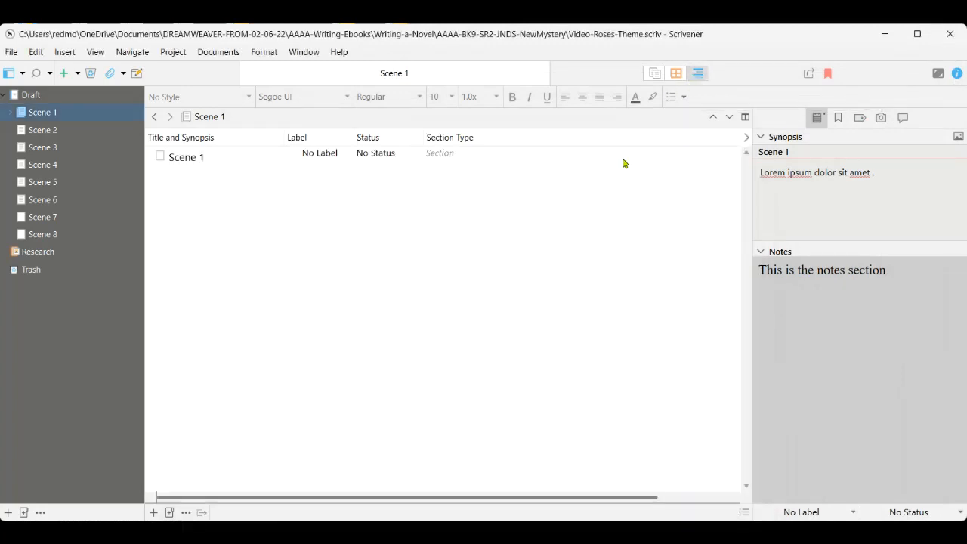
pyautogui.click(484, 531)
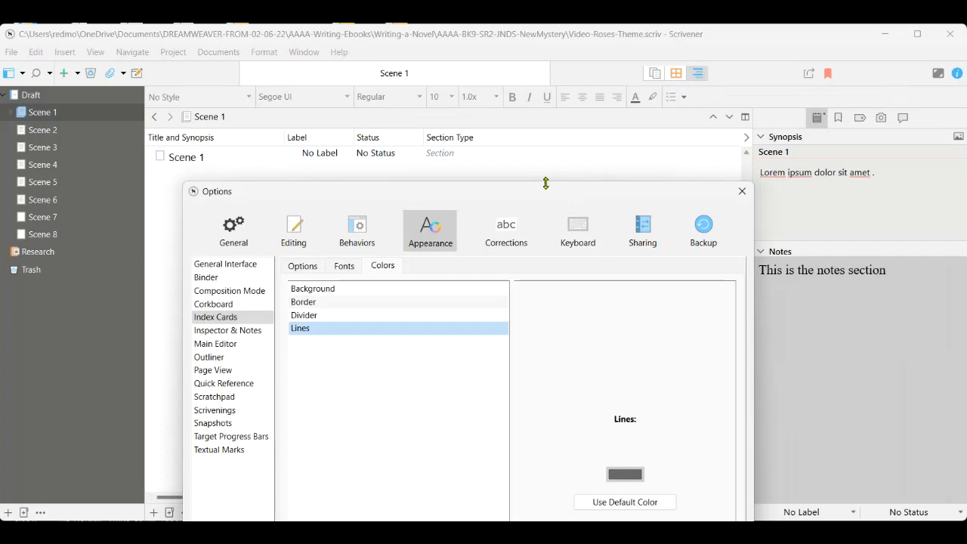
pyautogui.moveTo(546, 195); pyautogui.dragTo(714, 44)
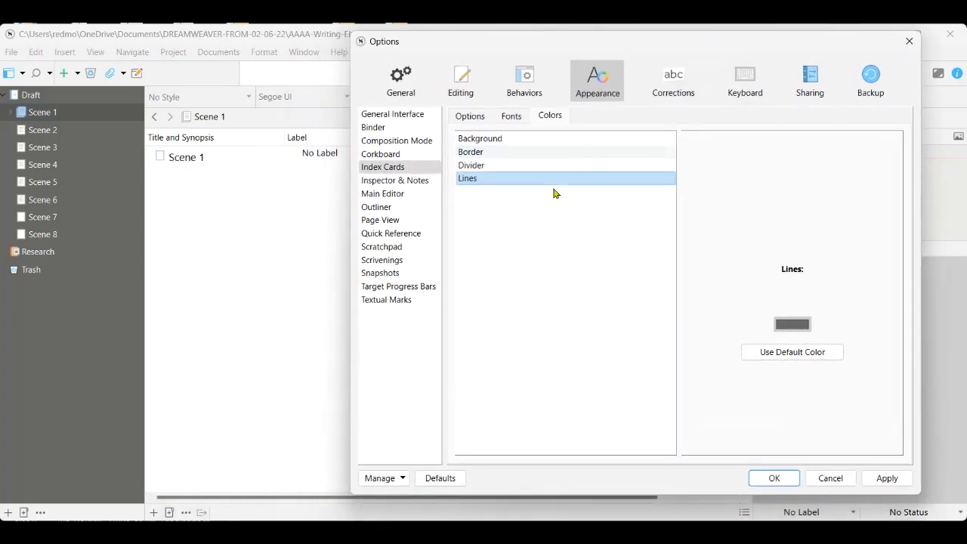
# Step: Turn on vertical grid lines and alternating row colors for the Outliner
pyautogui.click(402, 209)
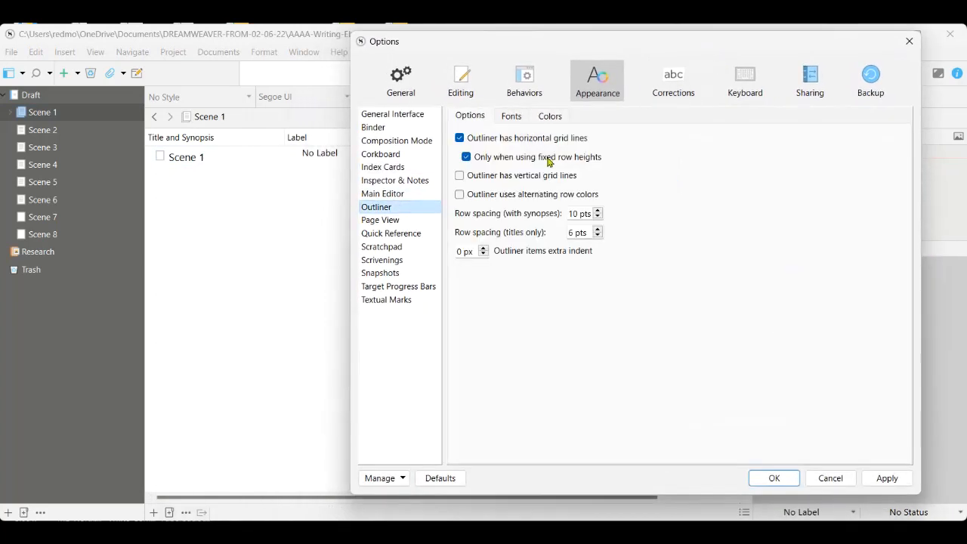
pyautogui.moveTo(701, 46); pyautogui.dragTo(755, 60)
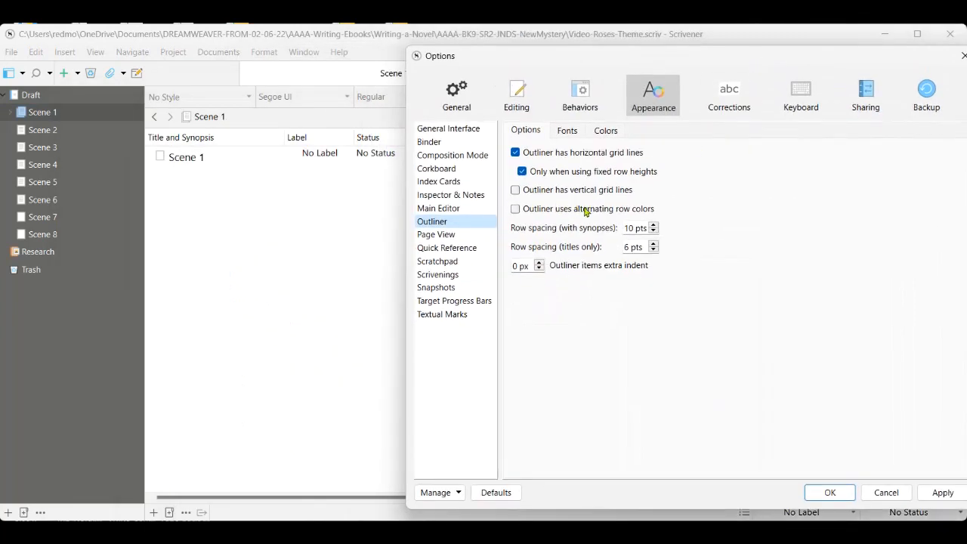
pyautogui.click(515, 191)
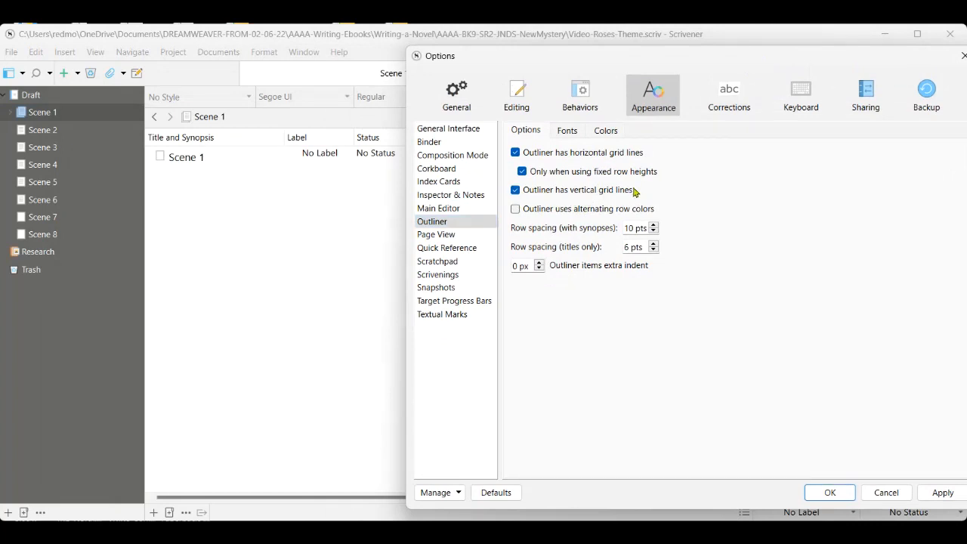
pyautogui.click(514, 212)
# Step: Set the Outliner's Background to the light gray custom color #e9e9e7
pyautogui.click(607, 132)
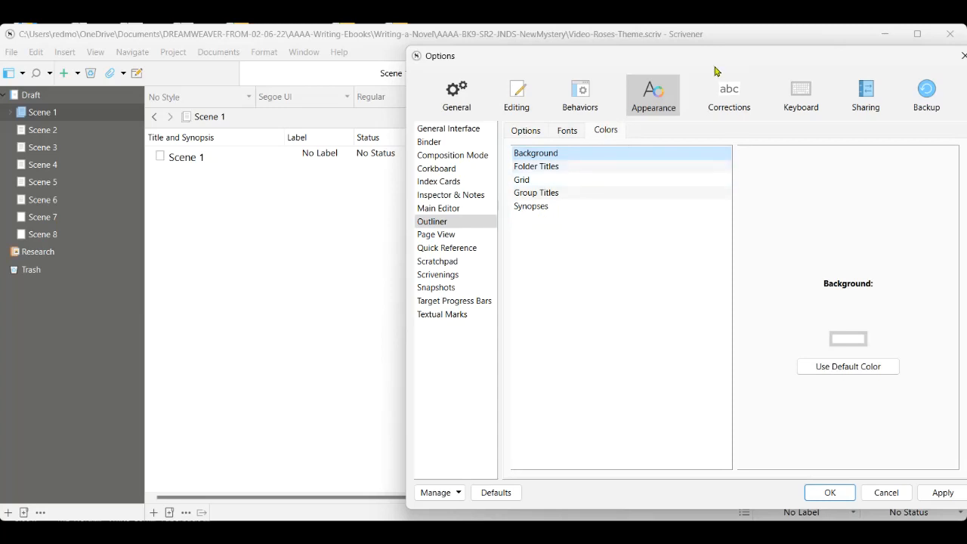
pyautogui.click(847, 338)
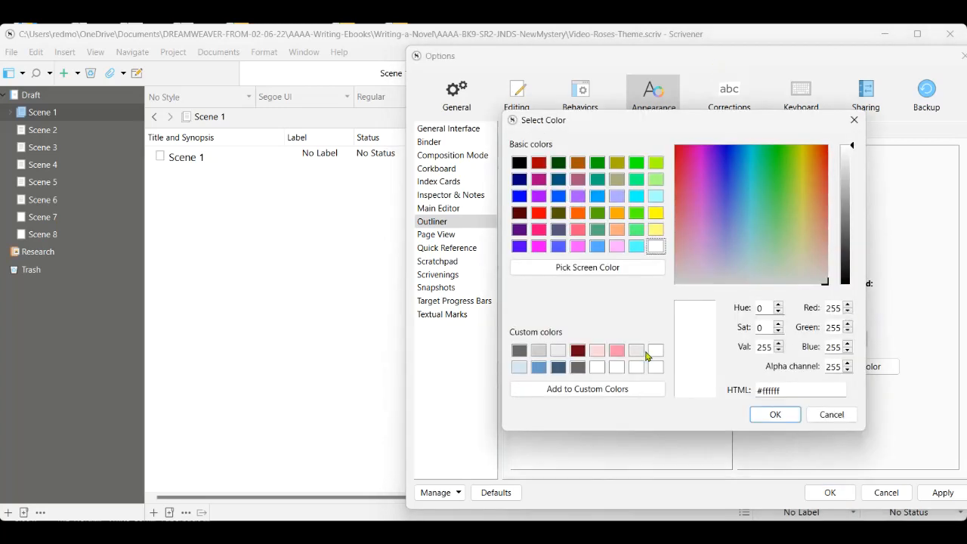
pyautogui.click(557, 352)
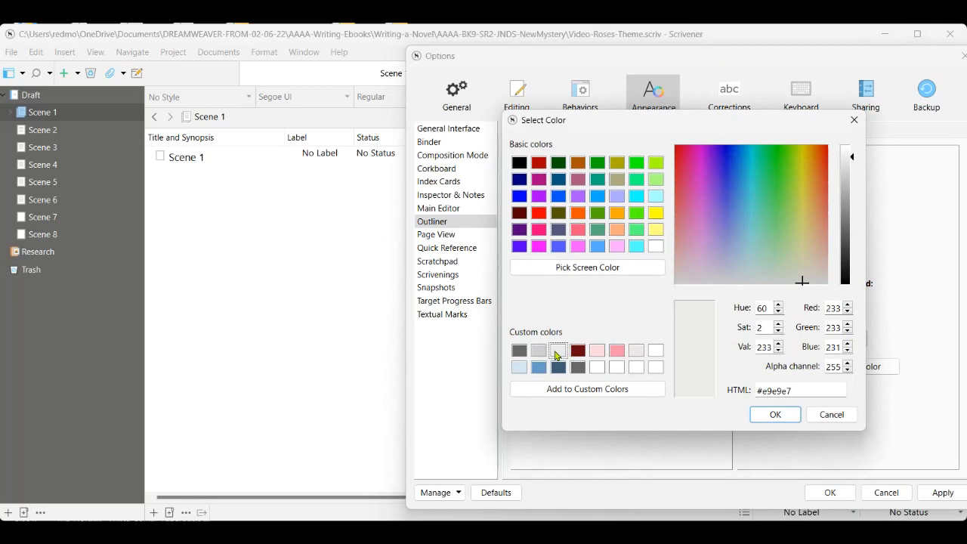
pyautogui.click(773, 414)
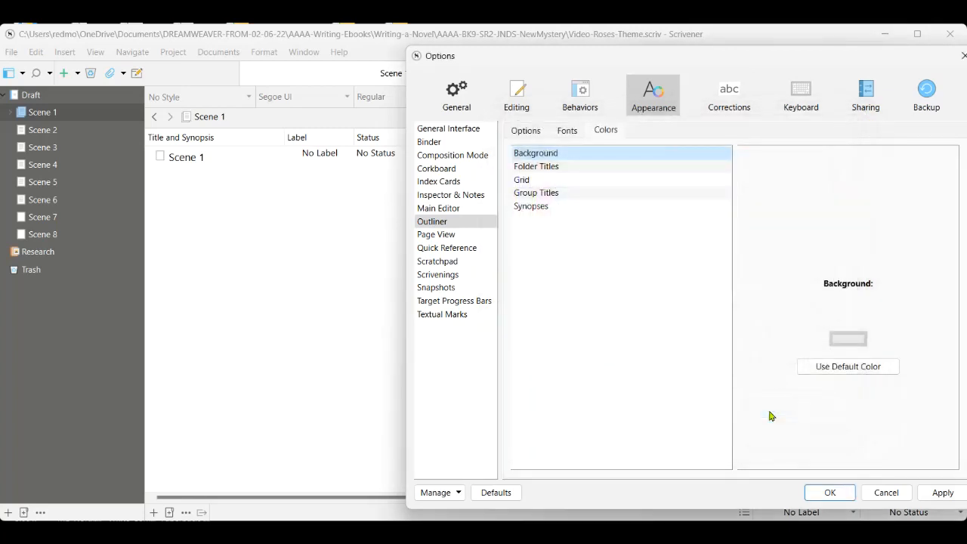
# Step: Set the Outliner's Folder Titles to the dark gray custom color #686767
pyautogui.click(560, 167)
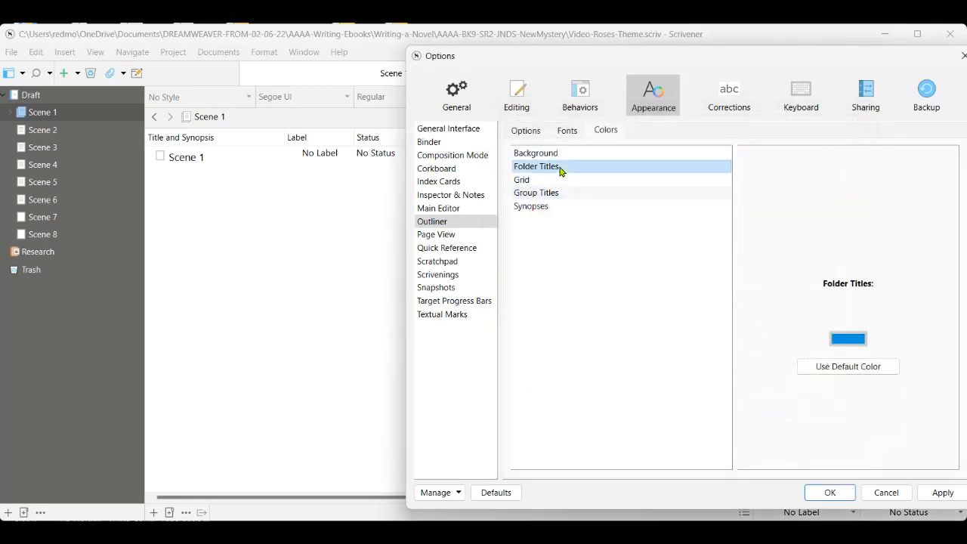
pyautogui.click(836, 340)
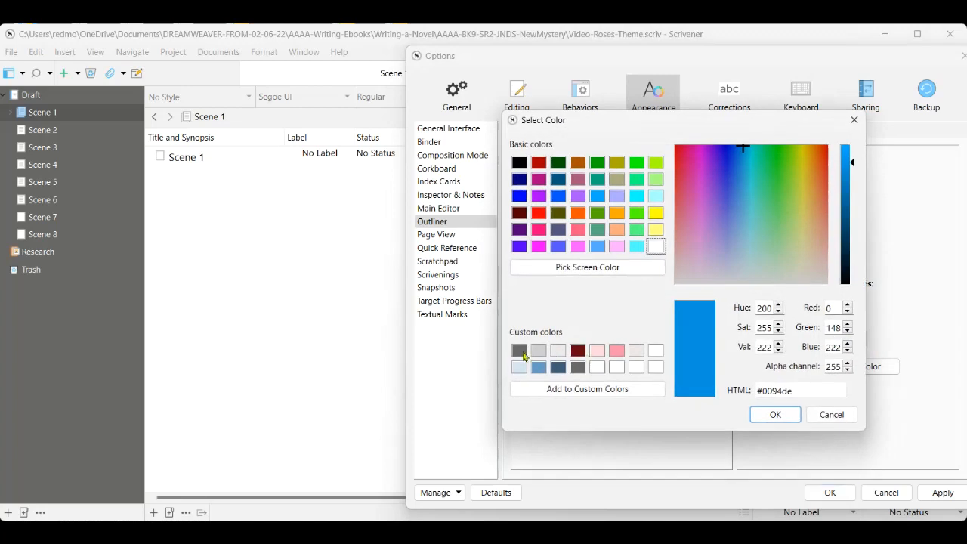
pyautogui.click(519, 351)
pyautogui.click(774, 414)
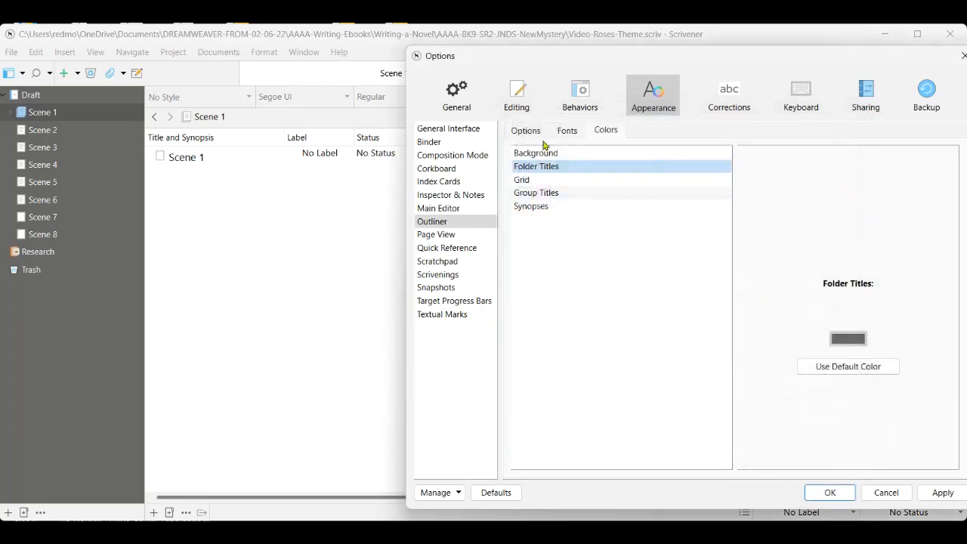
# Step: Set the Outliner's Grid to the dark gray custom color #686767
pyautogui.click(545, 181)
pyautogui.click(844, 340)
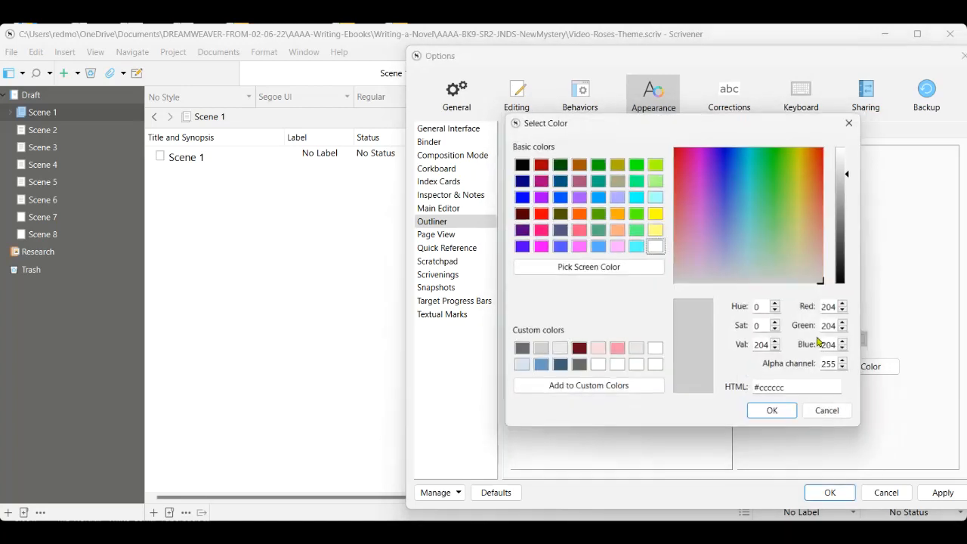
pyautogui.click(520, 351)
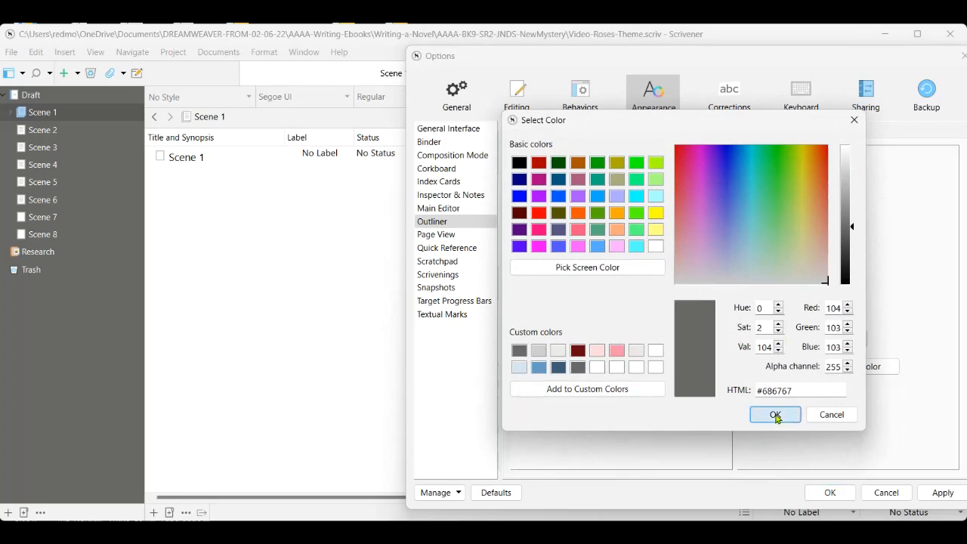
pyautogui.click(775, 414)
# Step: Check the Outliner's Group Titles and Synopses colors and apply the outliner changes
pyautogui.click(563, 196)
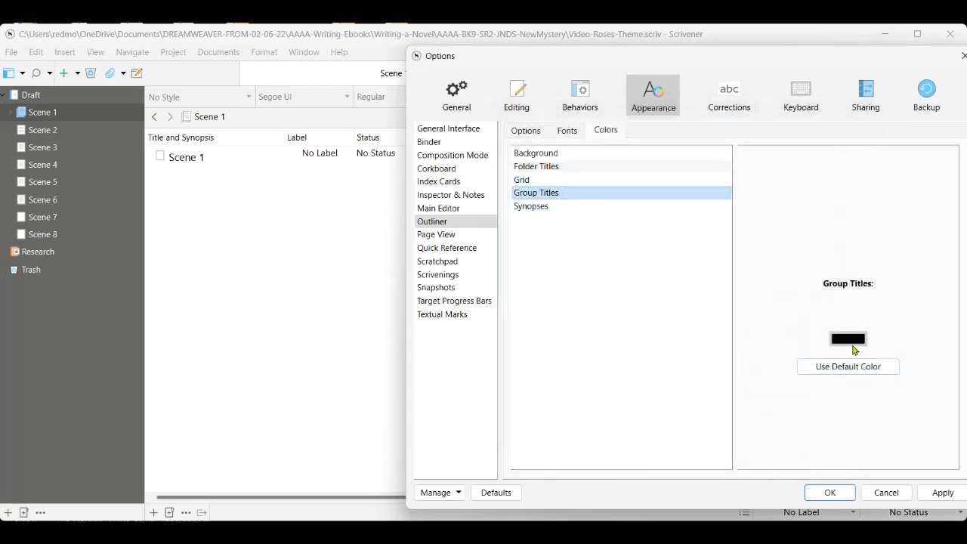
pyautogui.click(525, 207)
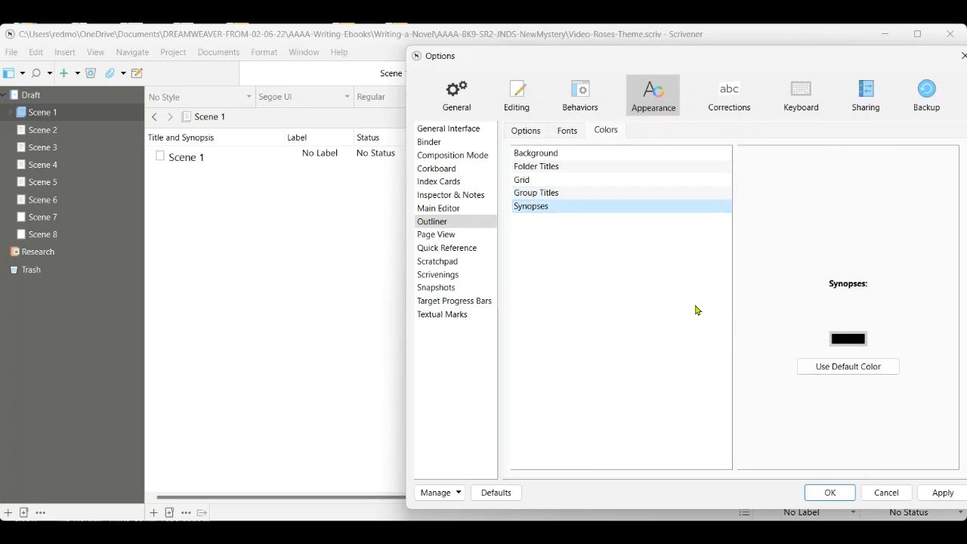
pyautogui.click(943, 493)
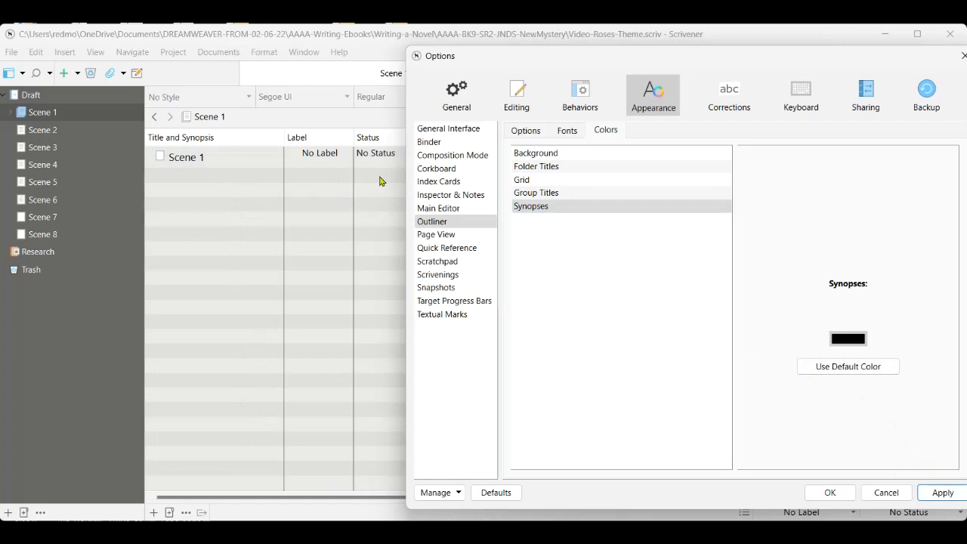
# Step: Try the Outliner's horizontal grid lines without the fixed-row-heights restriction, and restore the restriction
pyautogui.click(523, 130)
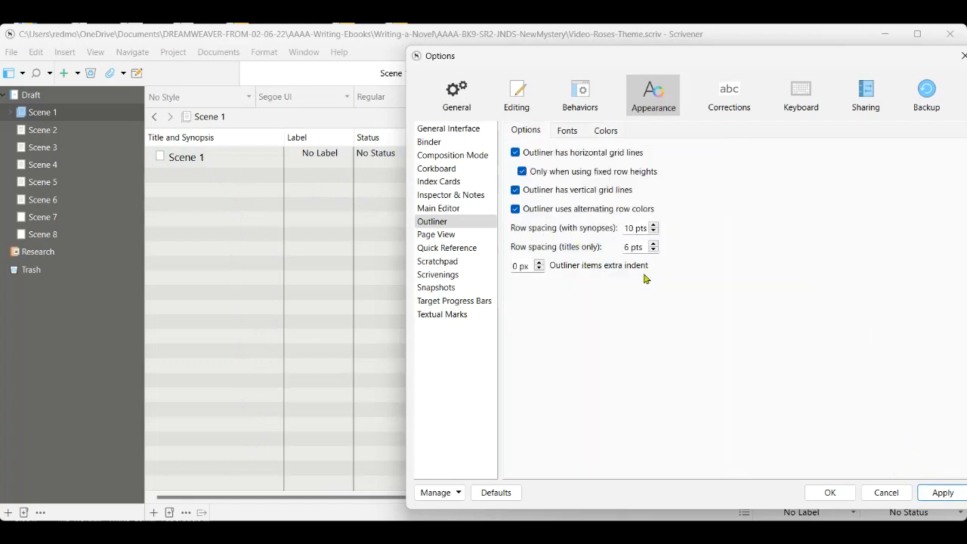
pyautogui.click(522, 174)
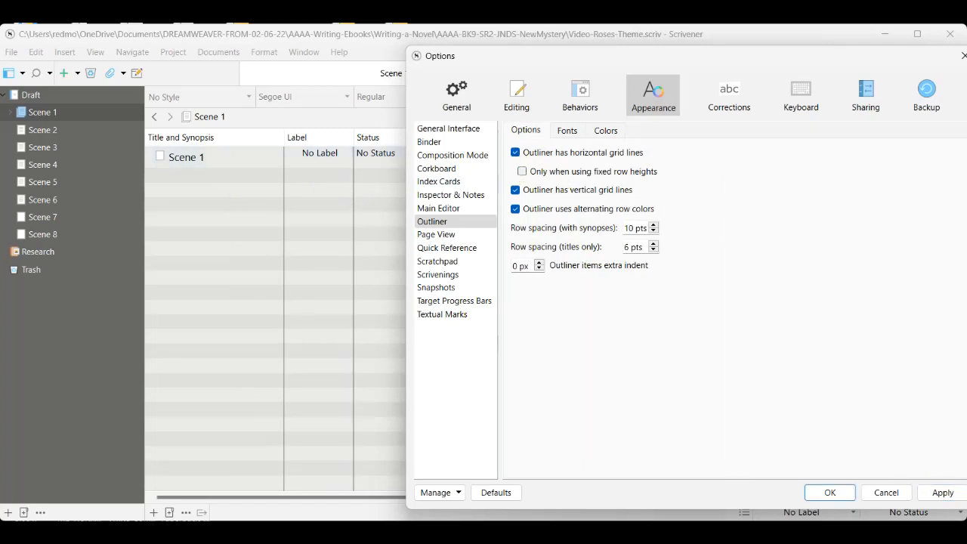
pyautogui.click(937, 494)
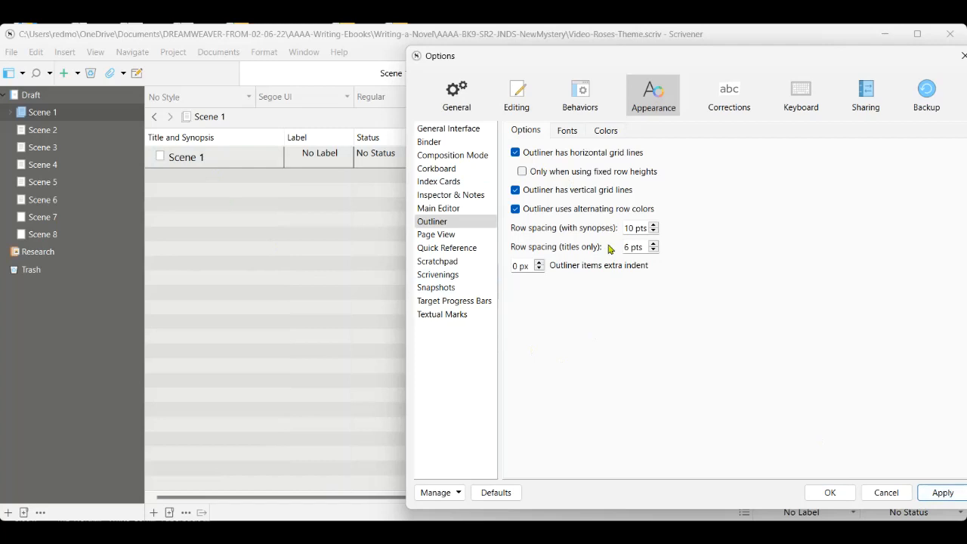
pyautogui.click(523, 172)
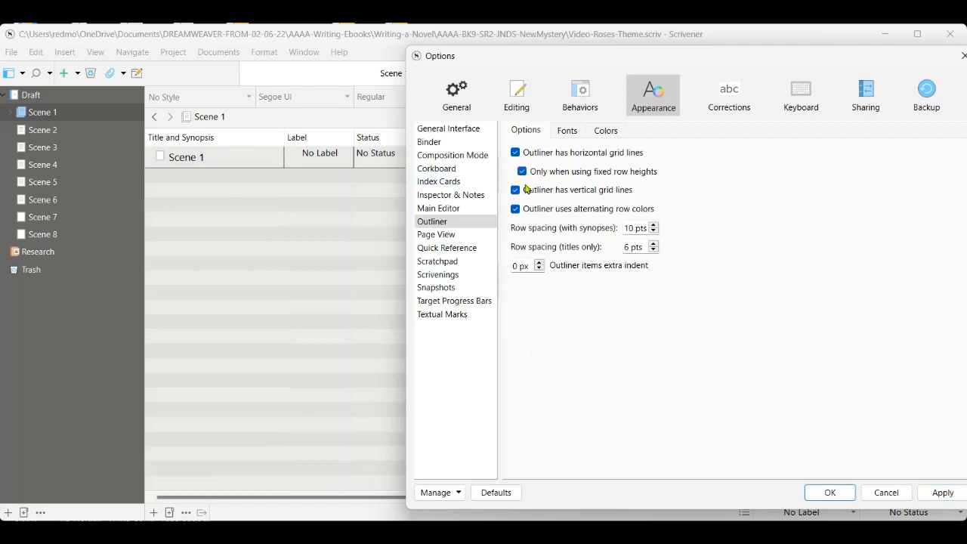
pyautogui.click(942, 493)
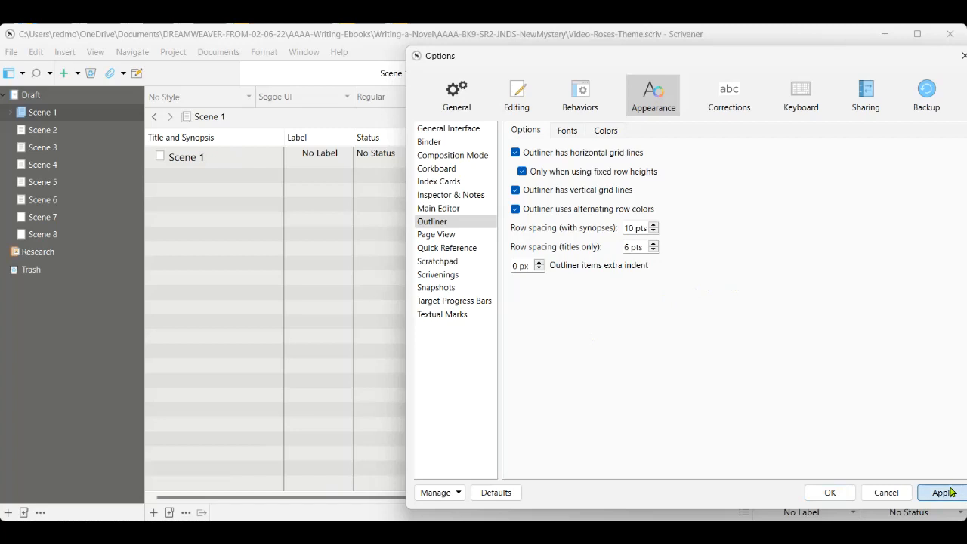
# Step: Accept the outliner options and switch Scene 1 back to the document text view
pyautogui.click(831, 493)
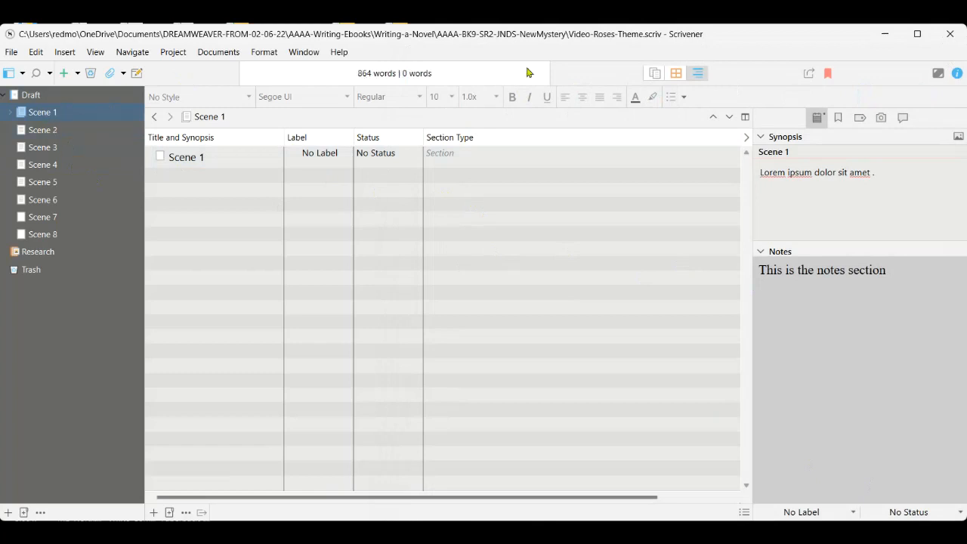
pyautogui.click(654, 72)
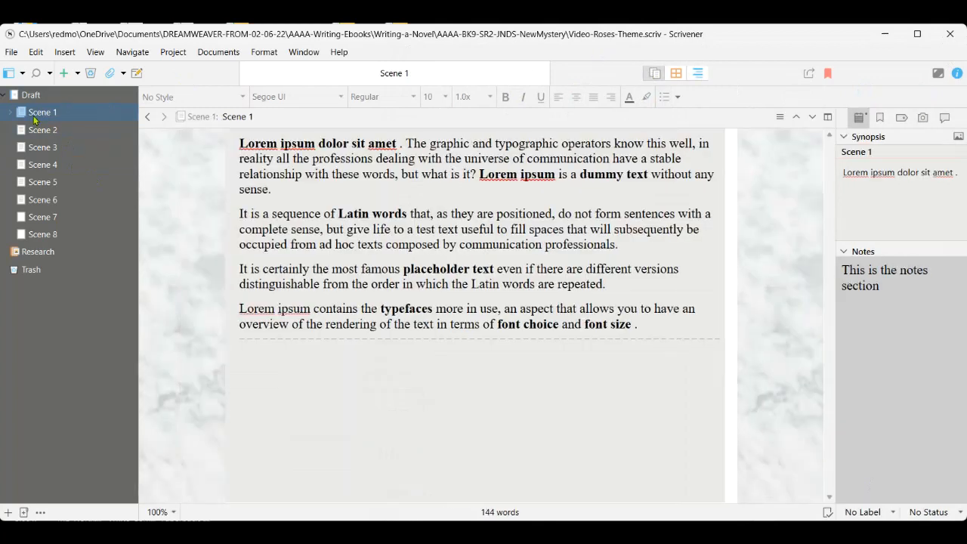
# Step: Reopen the appearance options and choose Times New Roman as the Binder font
pyautogui.click(12, 52)
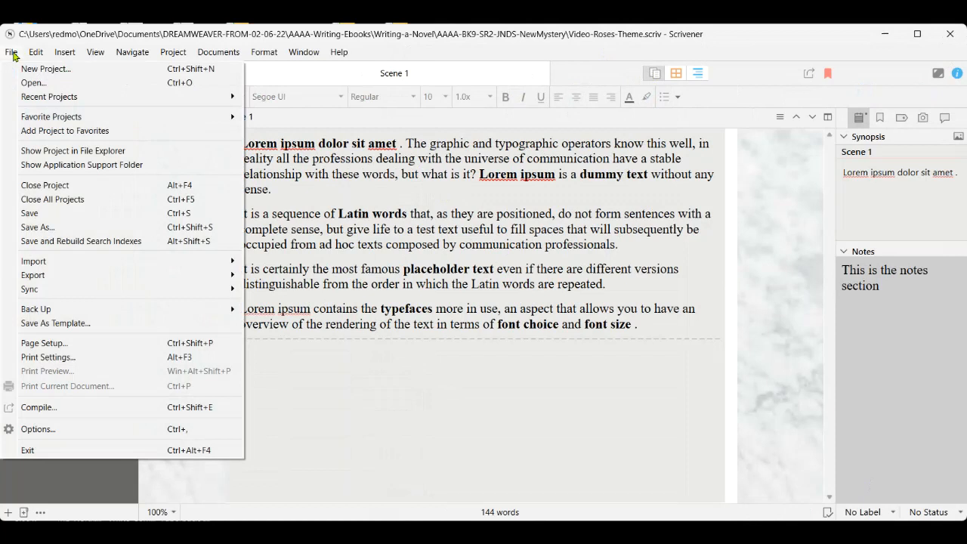
pyautogui.click(85, 428)
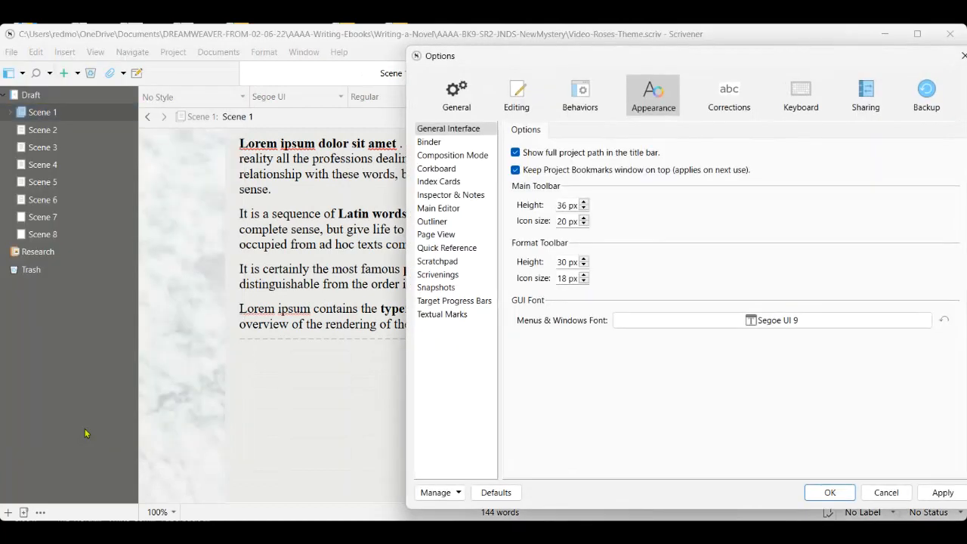
pyautogui.click(430, 142)
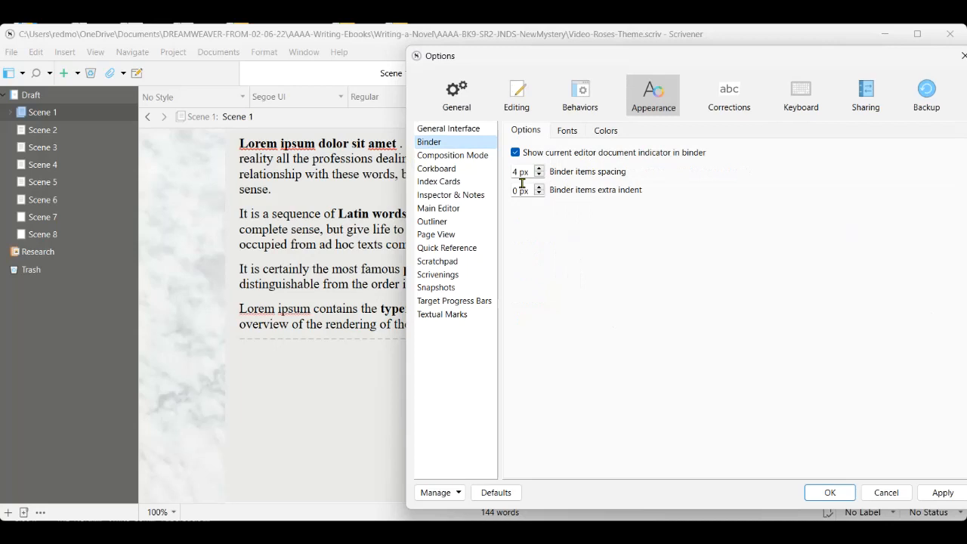
pyautogui.click(568, 135)
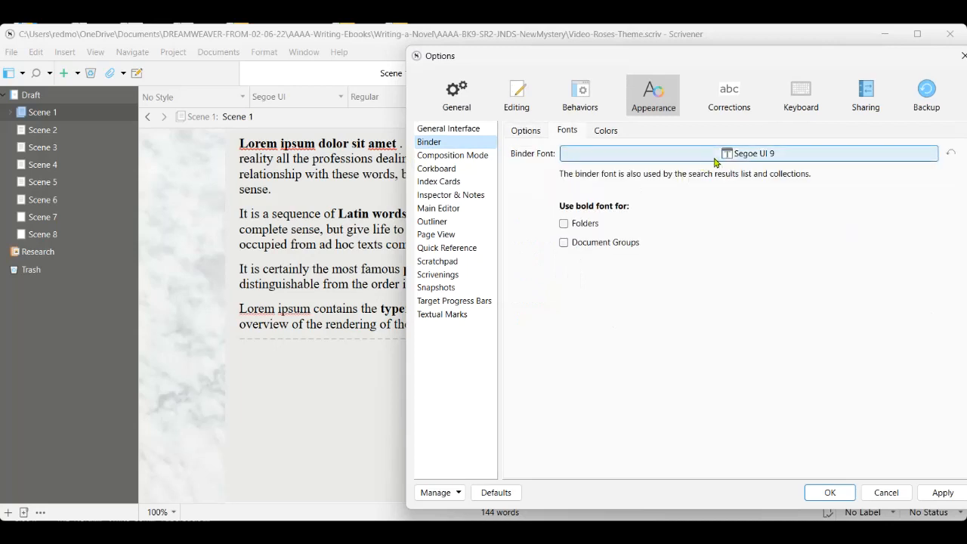
pyautogui.click(737, 154)
pyautogui.write('ti')
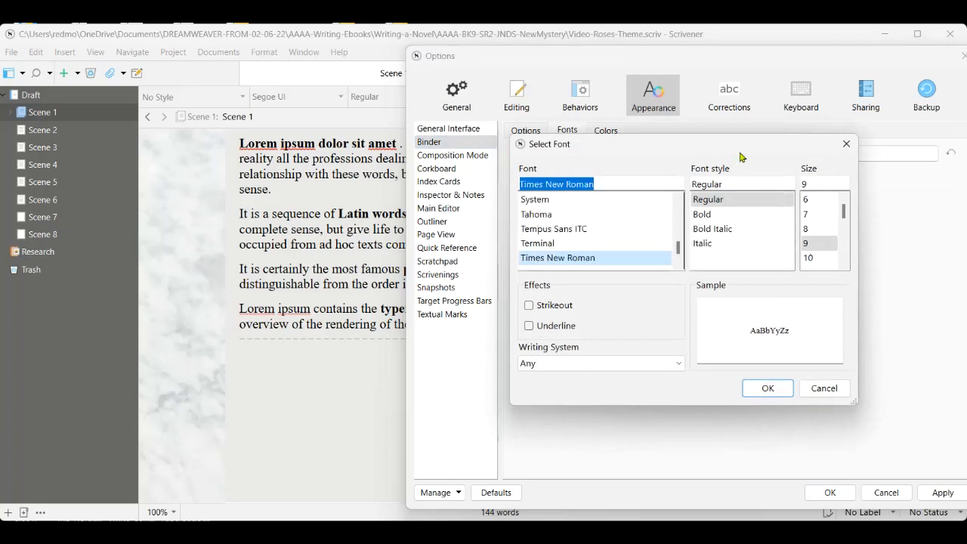
# Step: Set the Binder font's style to Bold and its size to 16, and apply the change
pyautogui.click(720, 217)
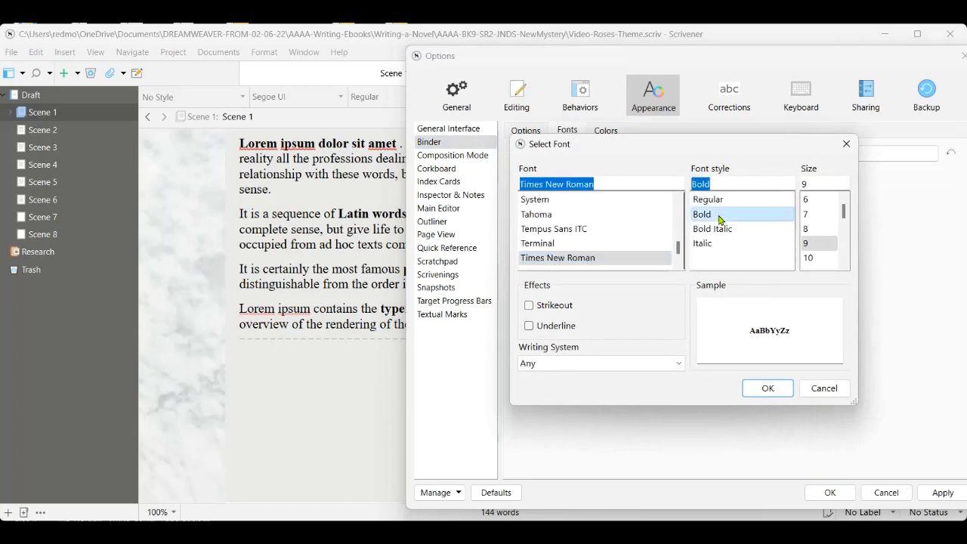
pyautogui.click(843, 264)
pyautogui.click(843, 264)
pyautogui.click(843, 265)
pyautogui.click(843, 264)
pyautogui.click(844, 265)
pyautogui.click(810, 243)
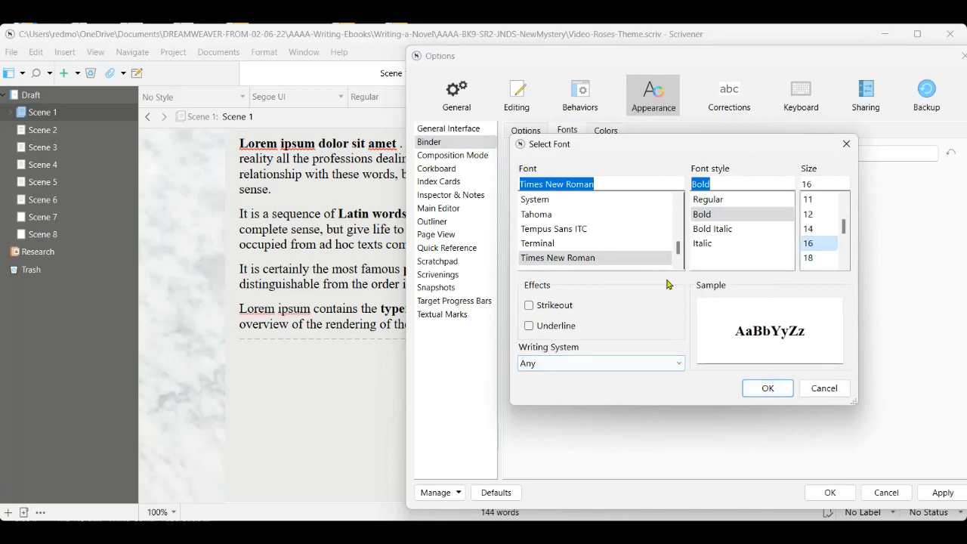
pyautogui.click(759, 389)
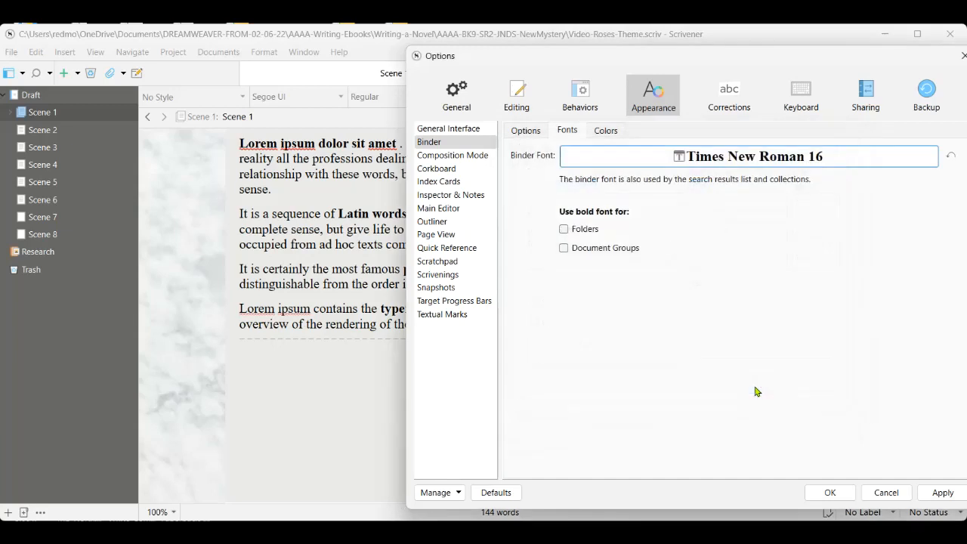
pyautogui.click(943, 492)
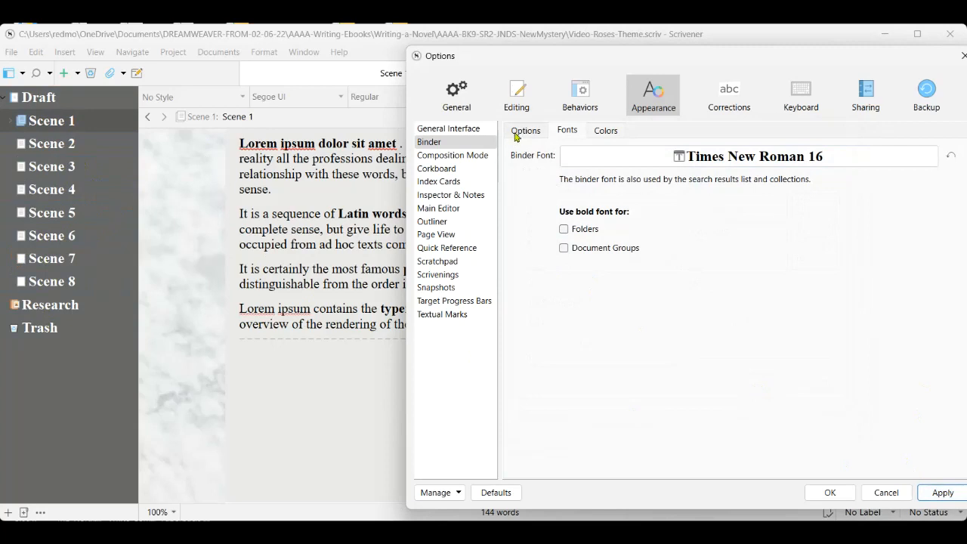
# Step: Use bold font for folders and document groups in the Binder, and accept the options
pyautogui.click(563, 229)
pyautogui.click(564, 247)
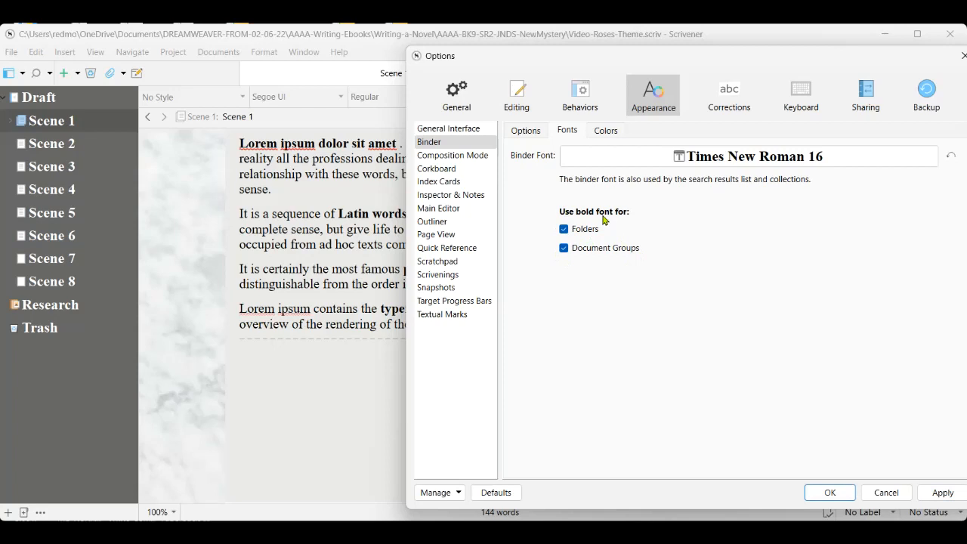
pyautogui.press('Return')
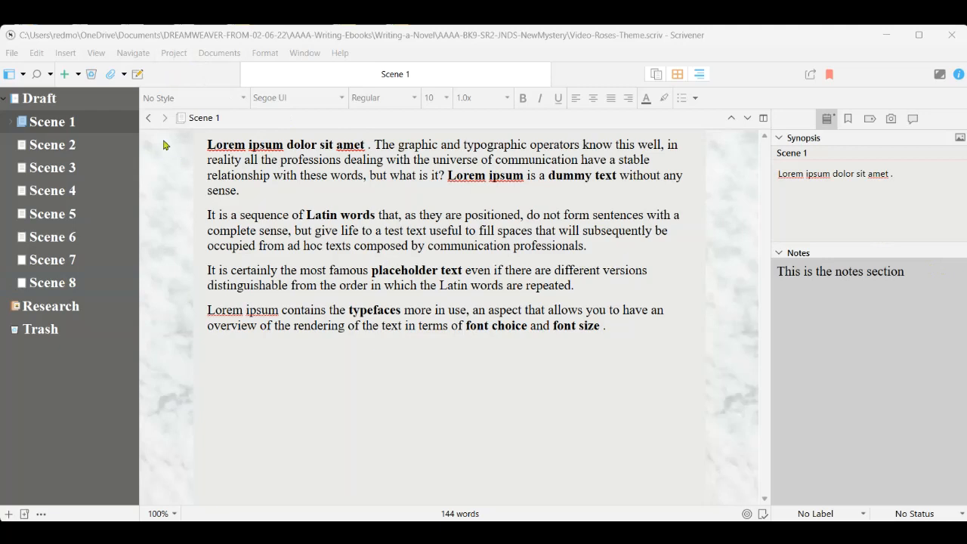
# Step: Examine the category and icon choices offered when saving the project as a template, and cancel without saving
pyautogui.click(12, 54)
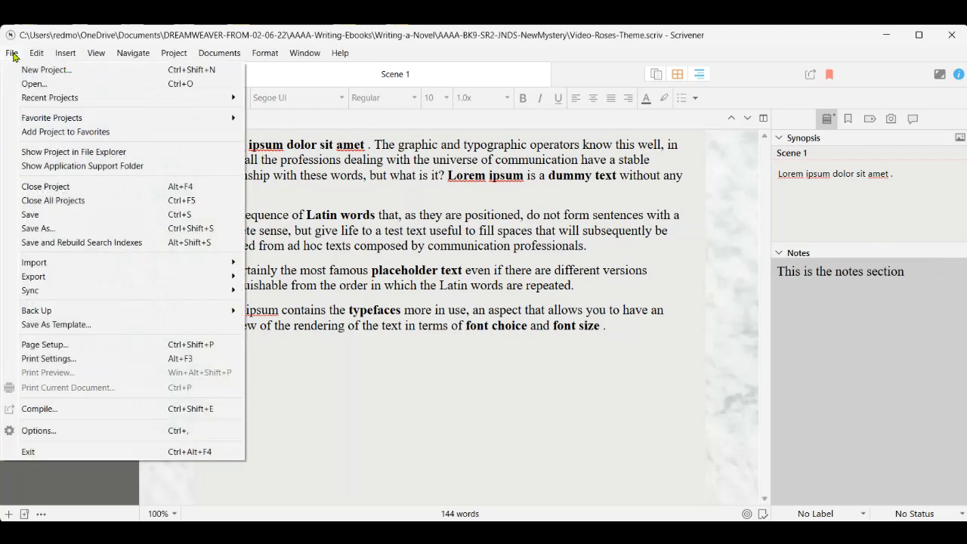
pyautogui.click(84, 333)
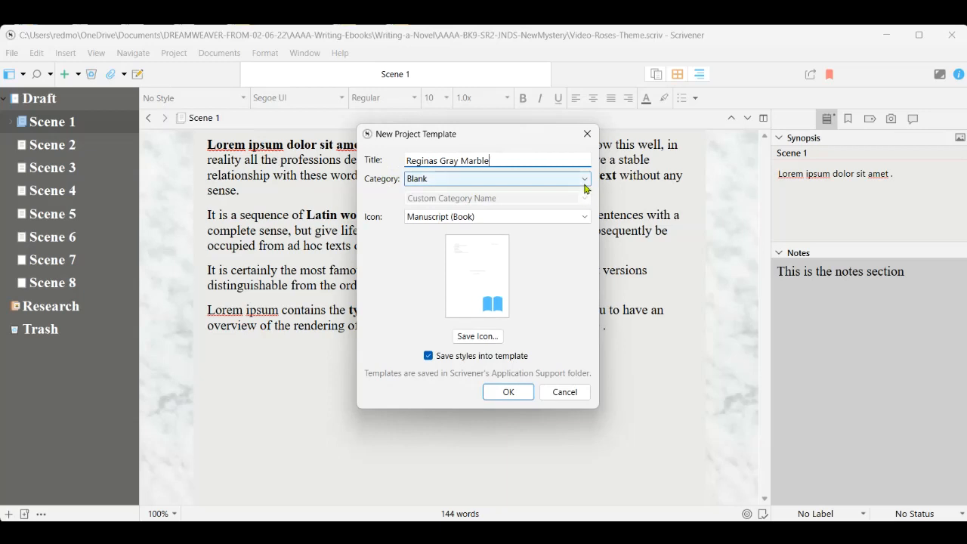
pyautogui.click(584, 184)
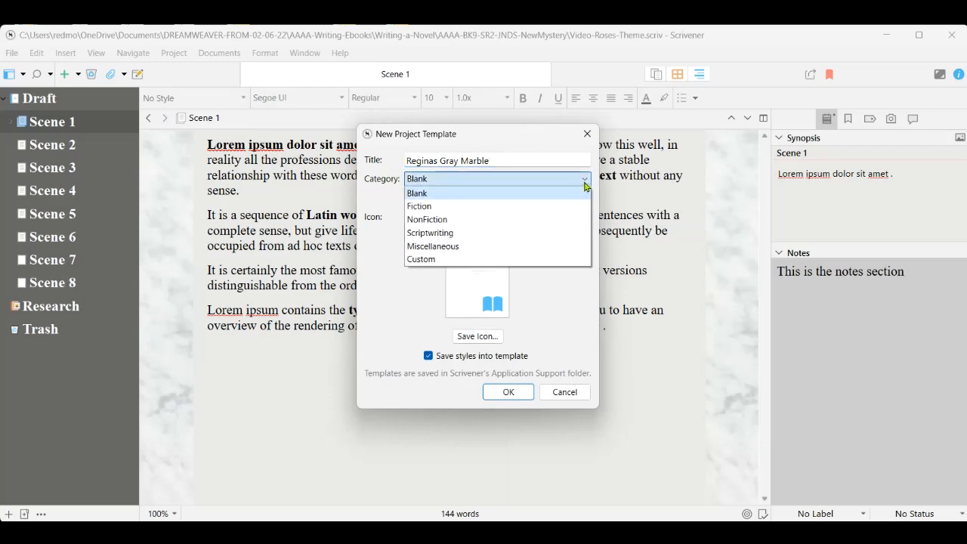
pyautogui.click(586, 190)
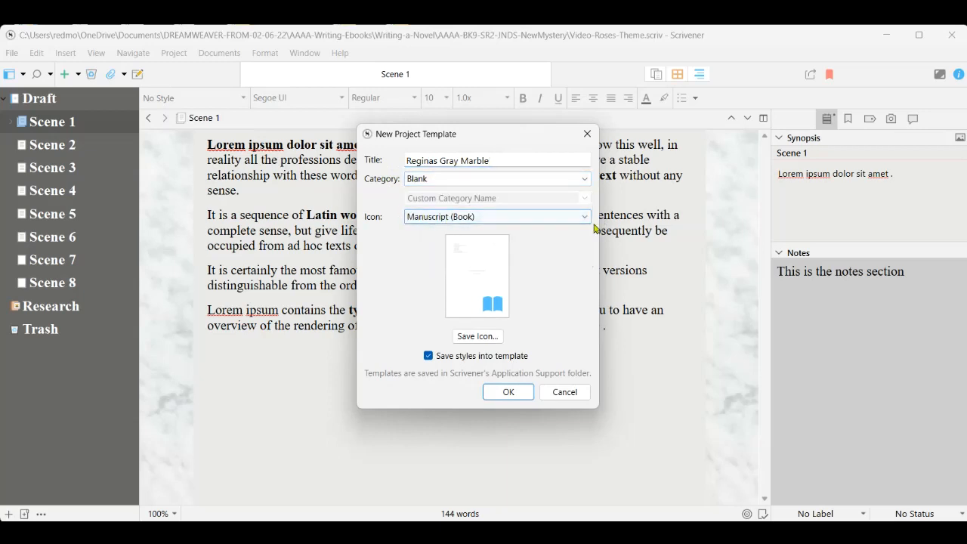
pyautogui.click(585, 218)
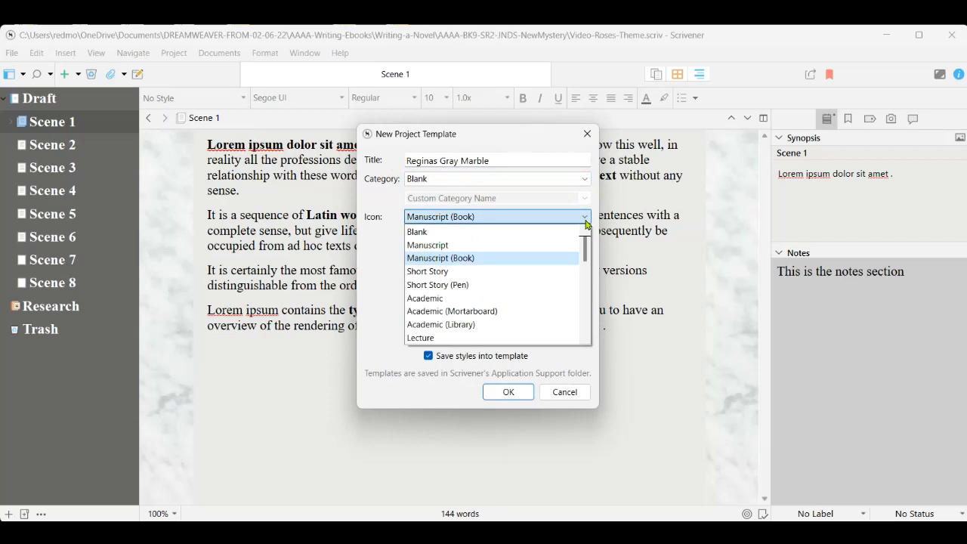
pyautogui.click(587, 219)
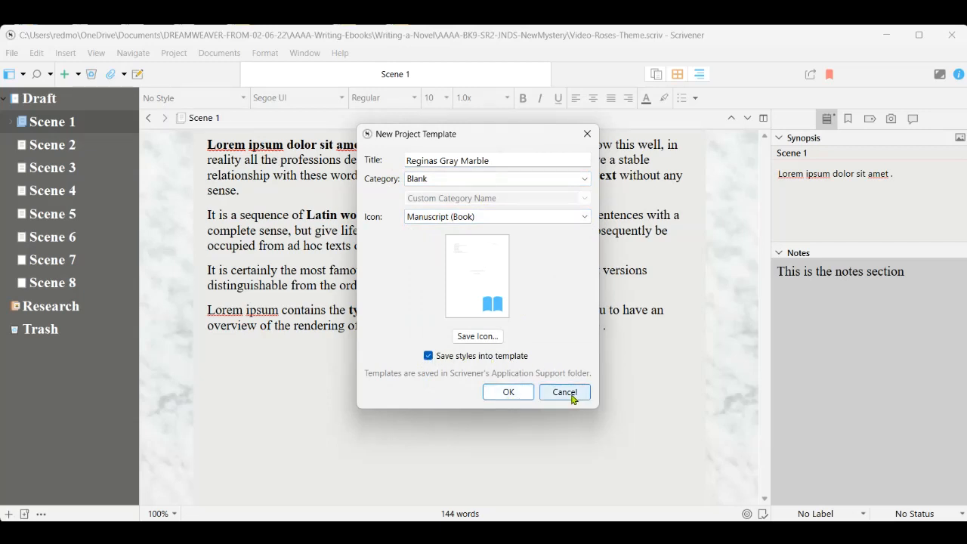
pyautogui.click(564, 393)
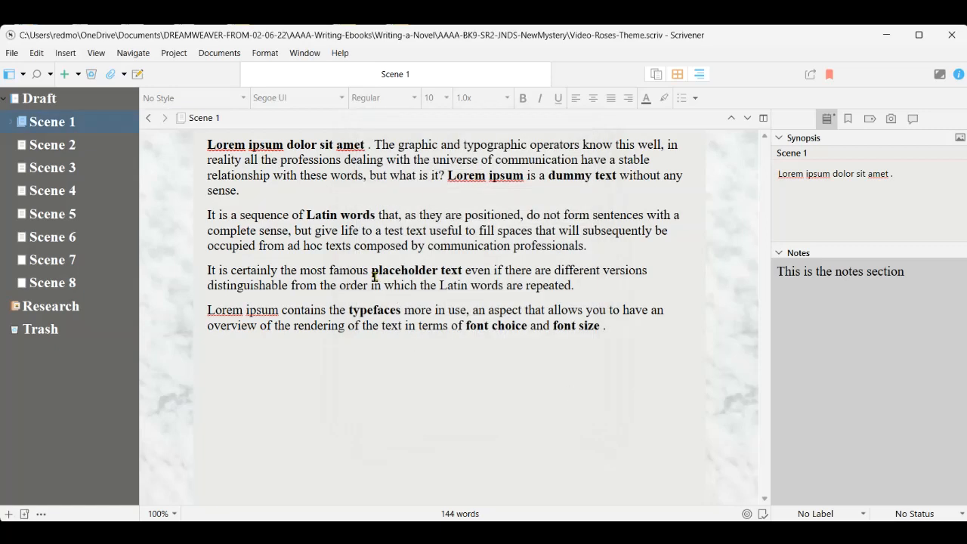
# Step: Reopen the options and look through the General, Editing and Behaviors settings, including author information, document links and double-clicking
pyautogui.click(12, 54)
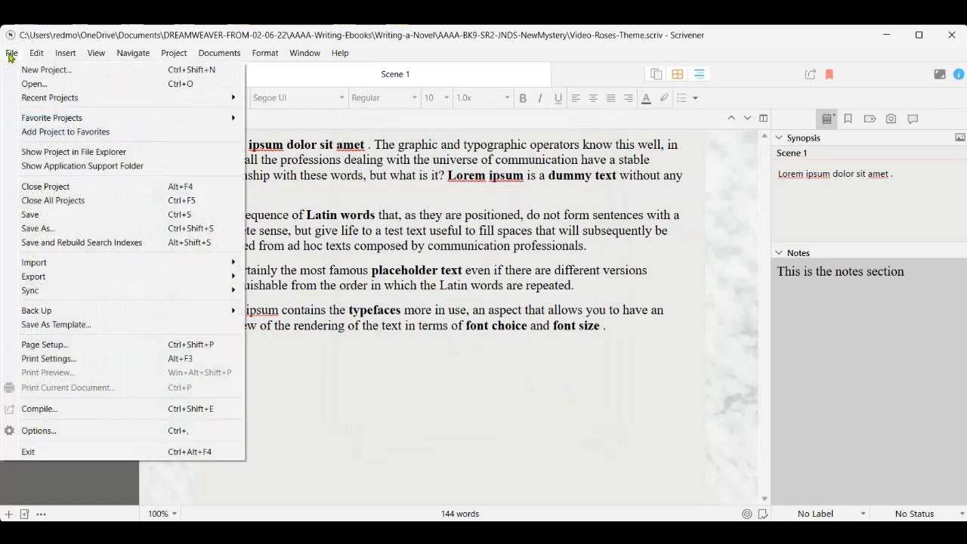
pyautogui.click(123, 431)
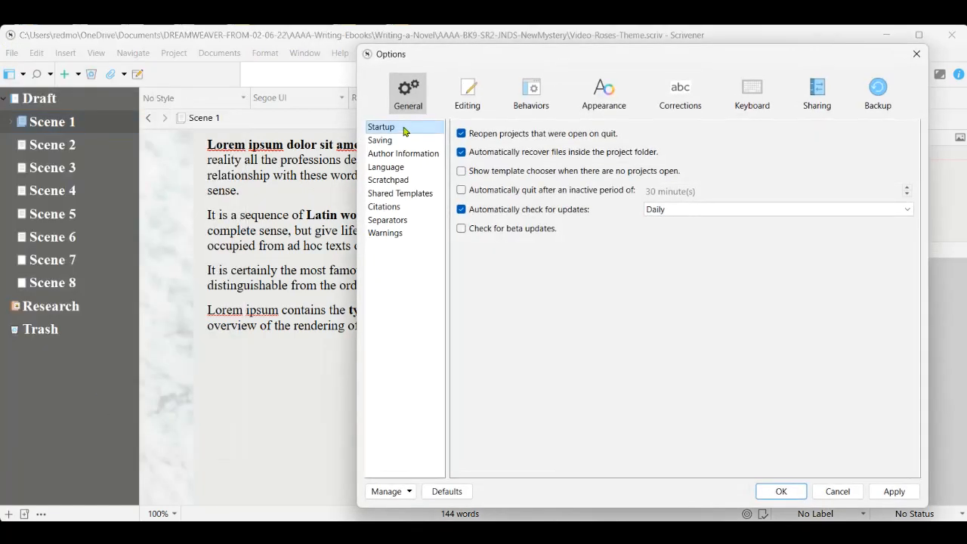
pyautogui.click(410, 142)
pyautogui.click(410, 155)
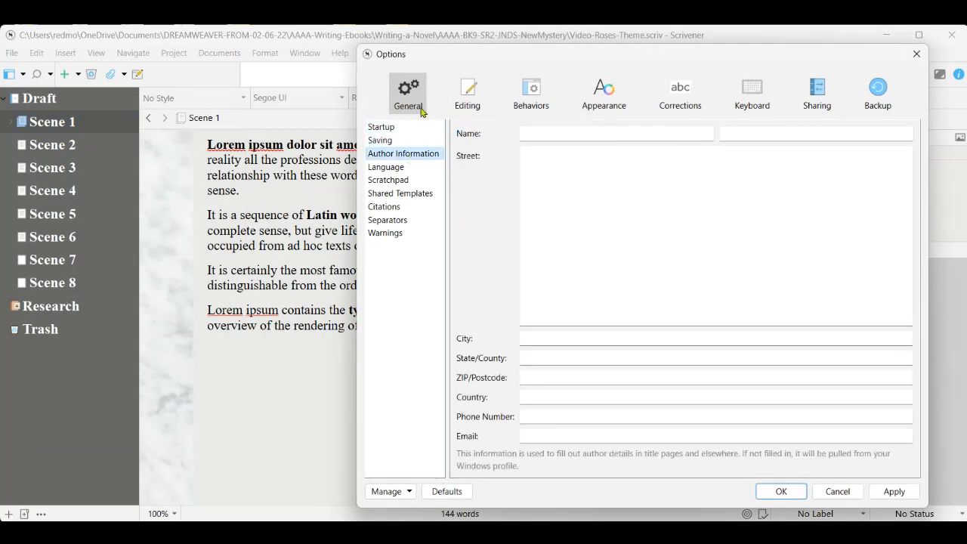
pyautogui.click(532, 132)
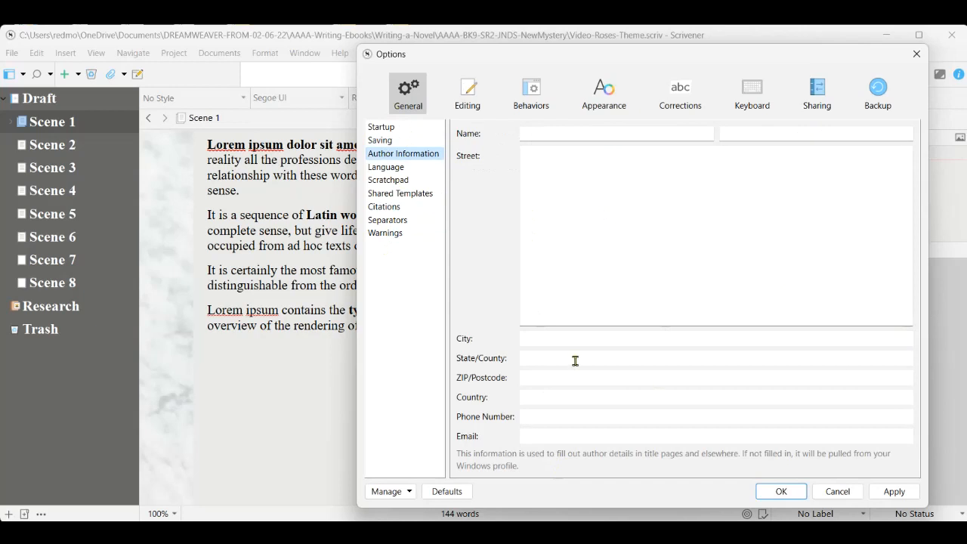
pyautogui.click(469, 92)
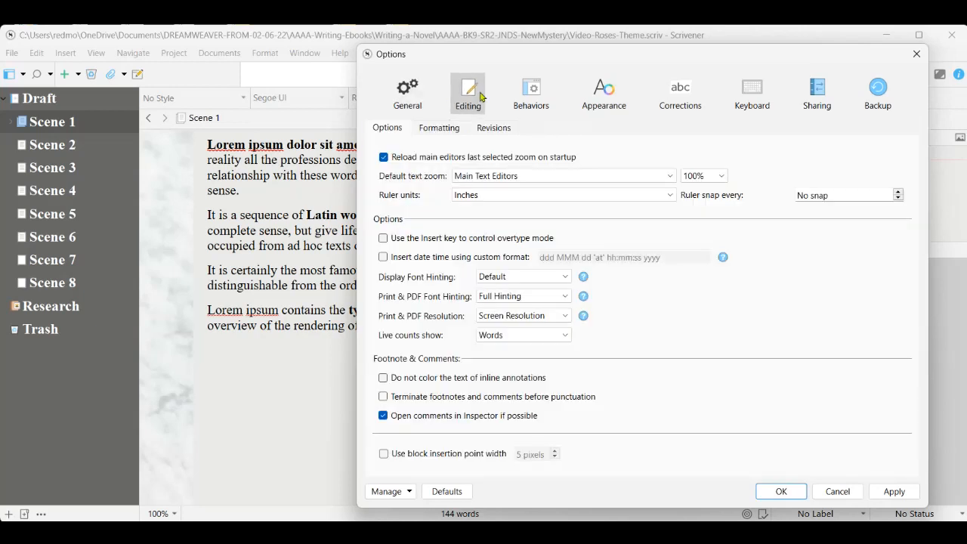
pyautogui.click(531, 91)
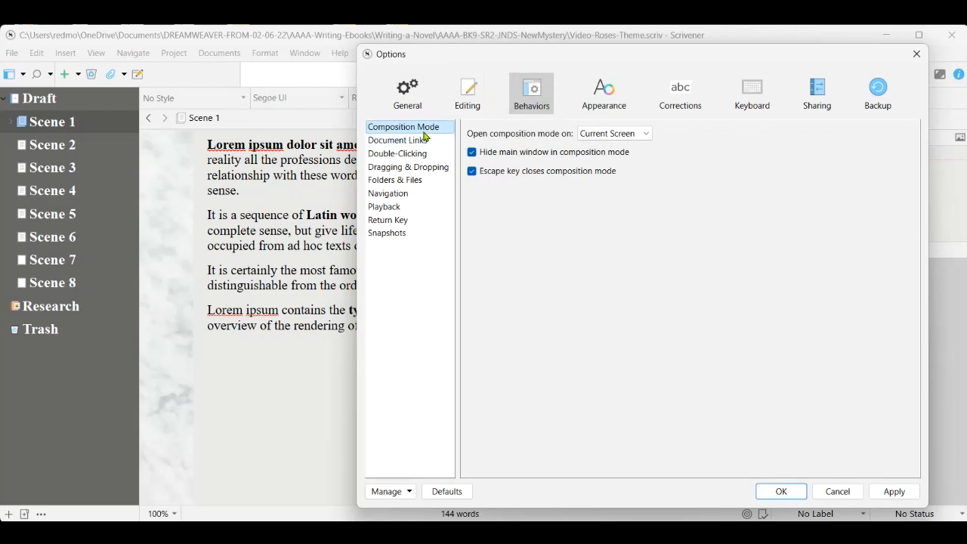
pyautogui.click(413, 142)
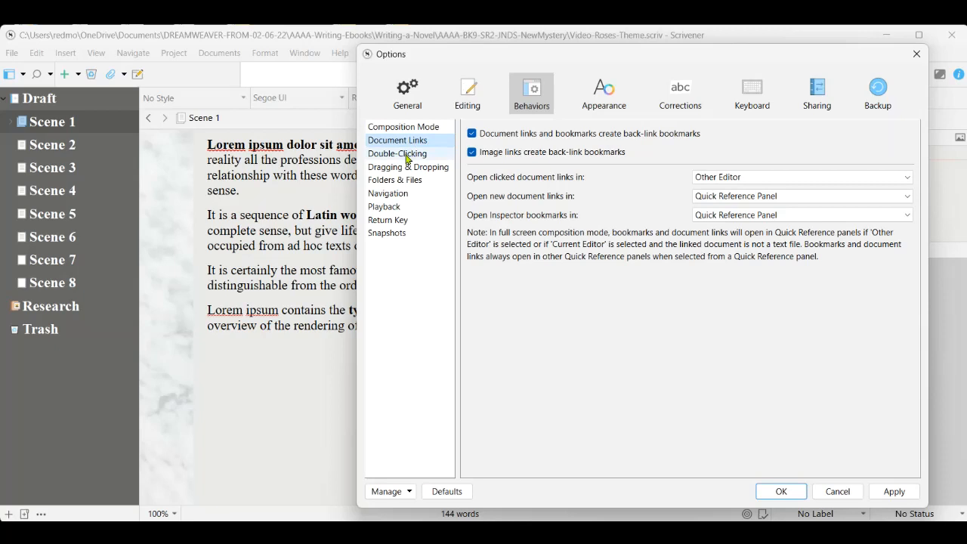
pyautogui.click(408, 155)
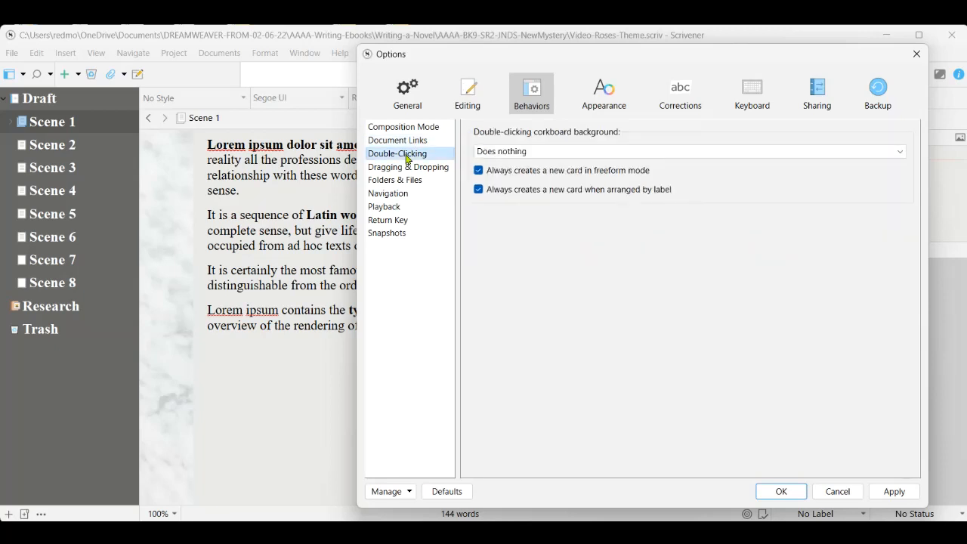
pyautogui.click(605, 99)
pyautogui.click(525, 108)
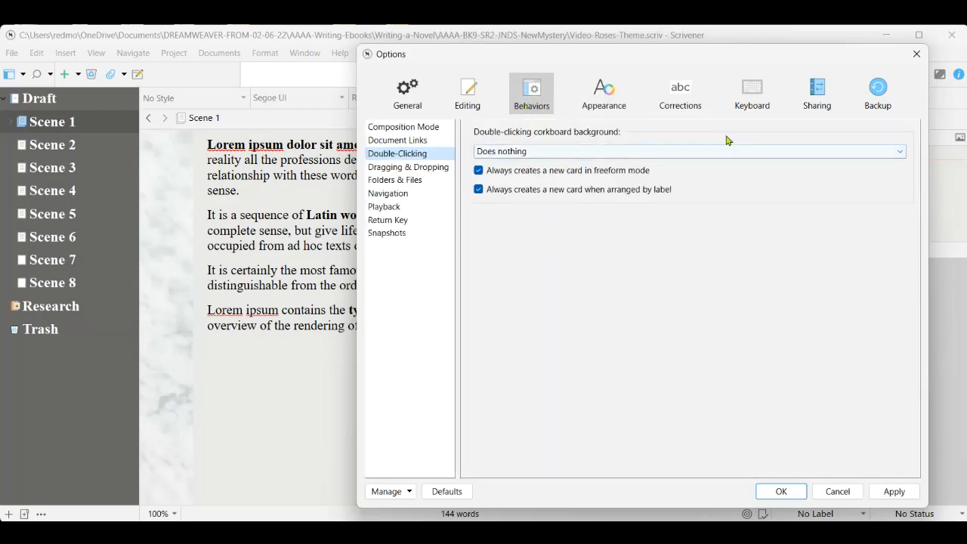
# Step: Set the Menus & Windows font of the general interface to Times New Roman, size 14, and apply the change
pyautogui.click(603, 91)
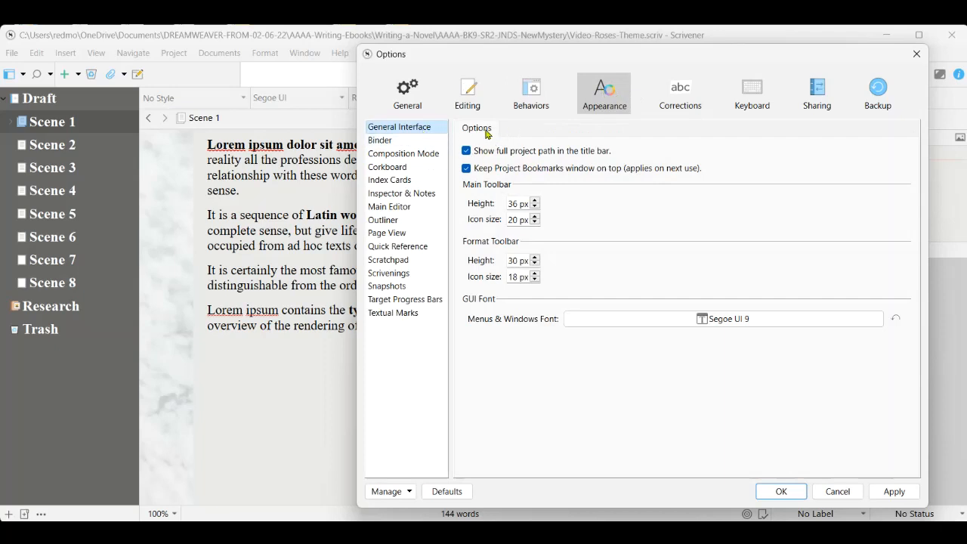
pyautogui.click(698, 317)
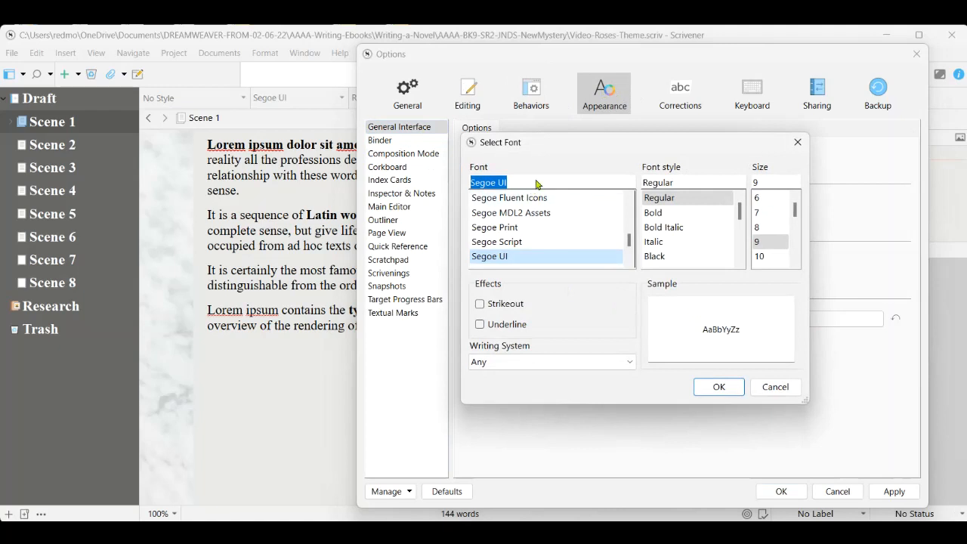
pyautogui.write('ti')
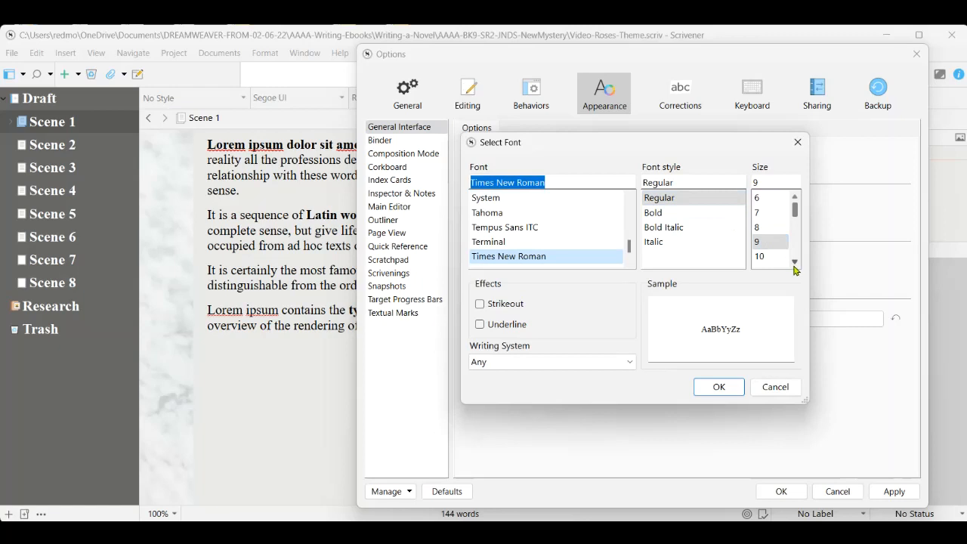
pyautogui.scroll(-3, 791, 266)
pyautogui.click(766, 257)
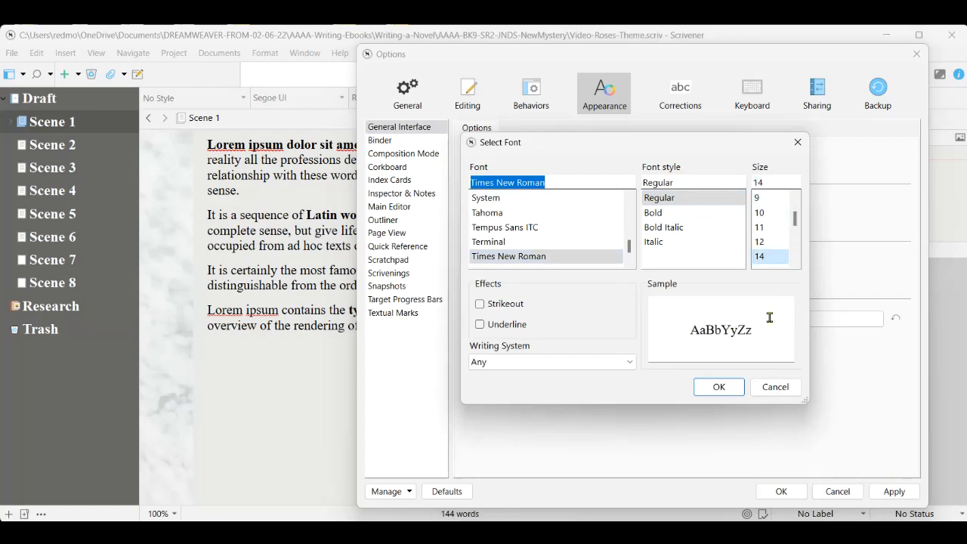
pyautogui.click(719, 387)
pyautogui.click(892, 491)
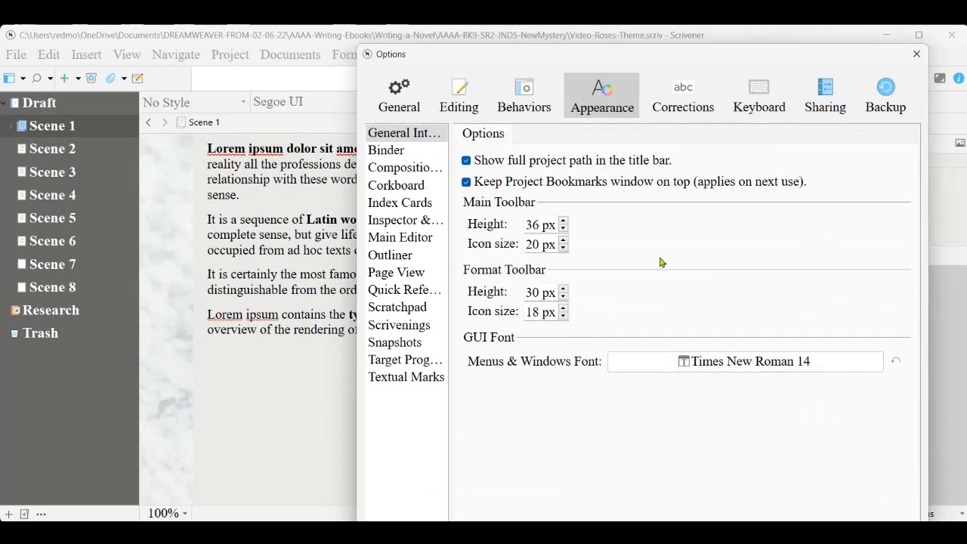
# Step: Look through the Binder, Composition Mode, Corkboard and Index Cards appearance settings, including the index card fonts, and close the options
pyautogui.click(389, 150)
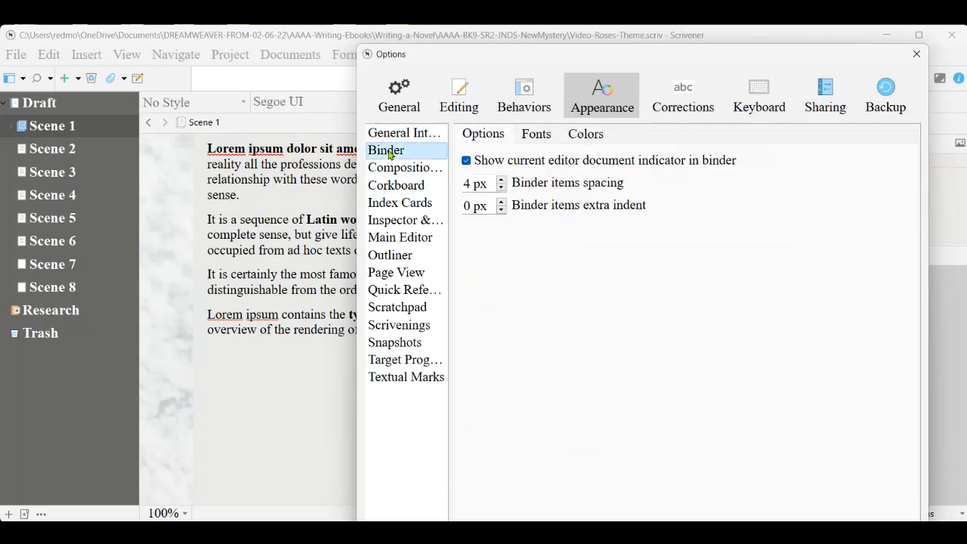
pyautogui.click(401, 168)
pyautogui.click(402, 186)
pyautogui.click(405, 202)
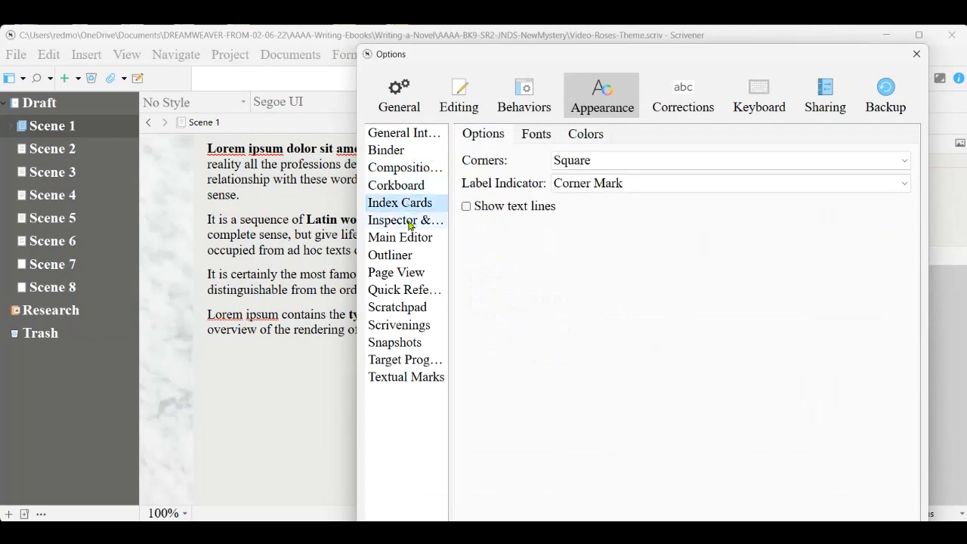
pyautogui.click(538, 143)
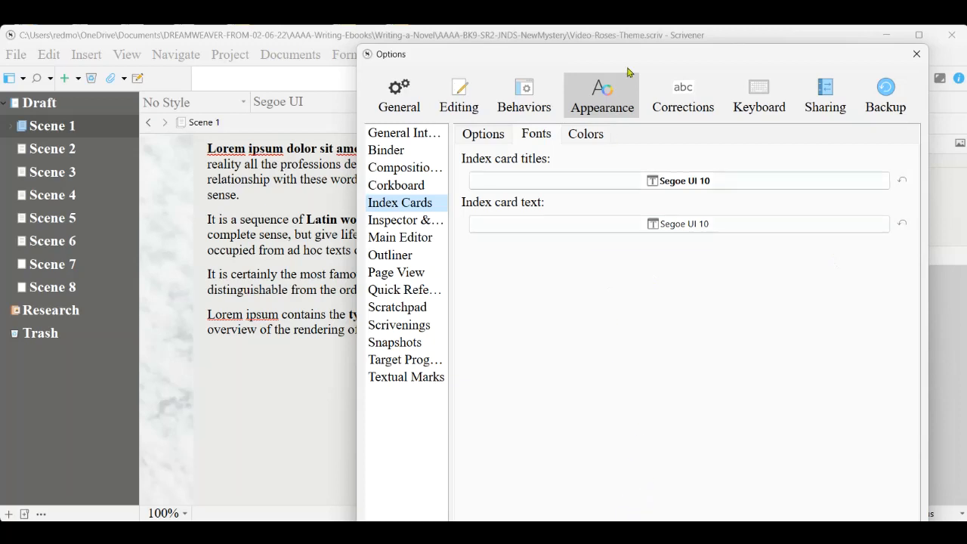
pyautogui.moveTo(635, 62); pyautogui.dragTo(633, 33)
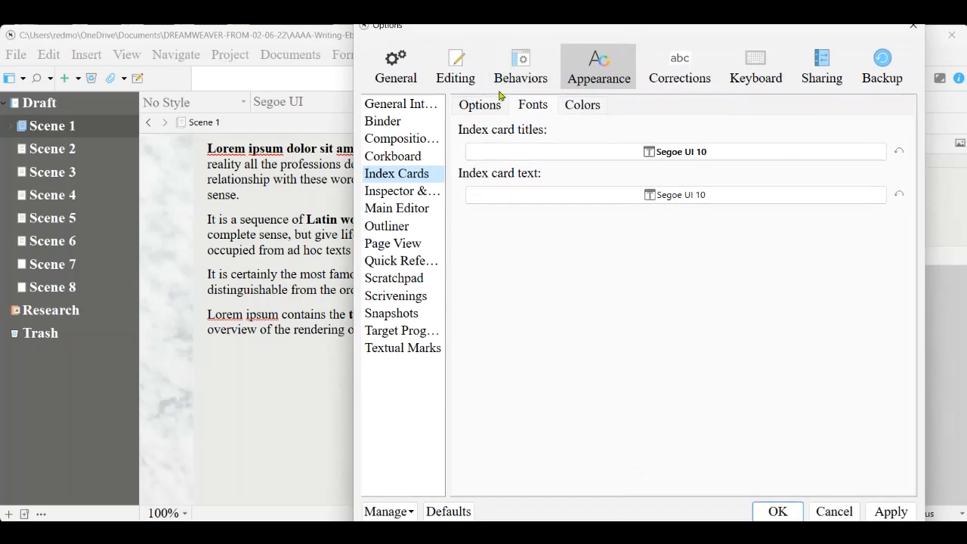
pyautogui.click(912, 36)
# Step: Start saving the project as a new project template
pyautogui.click(16, 56)
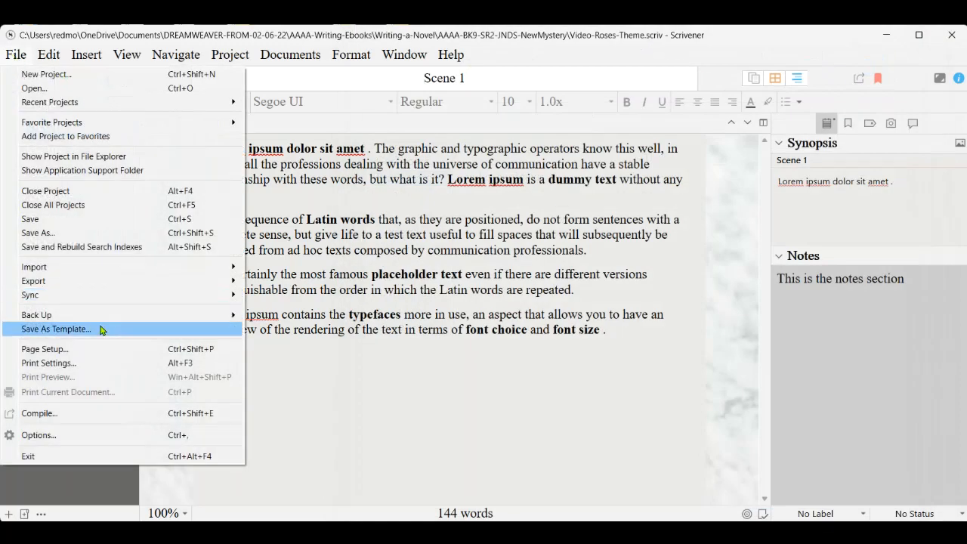
pyautogui.click(101, 330)
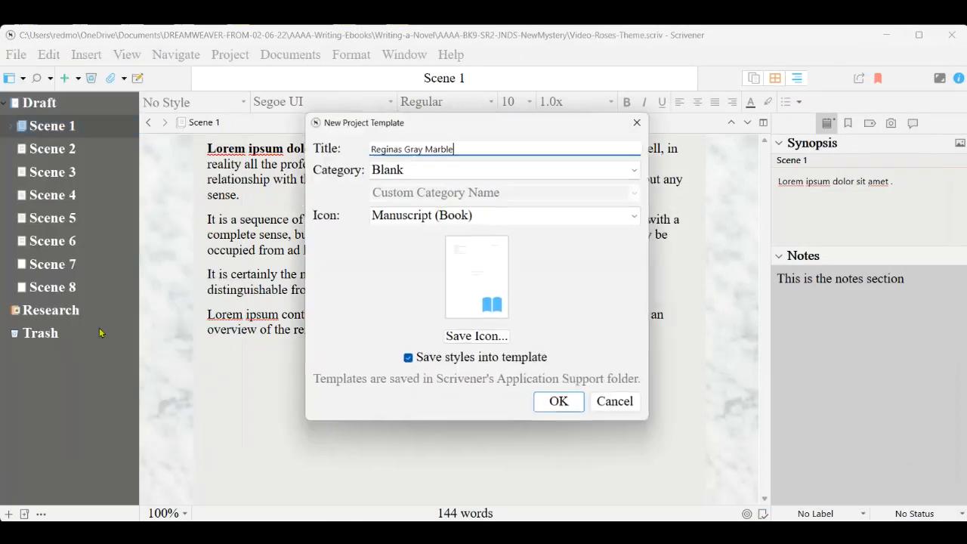